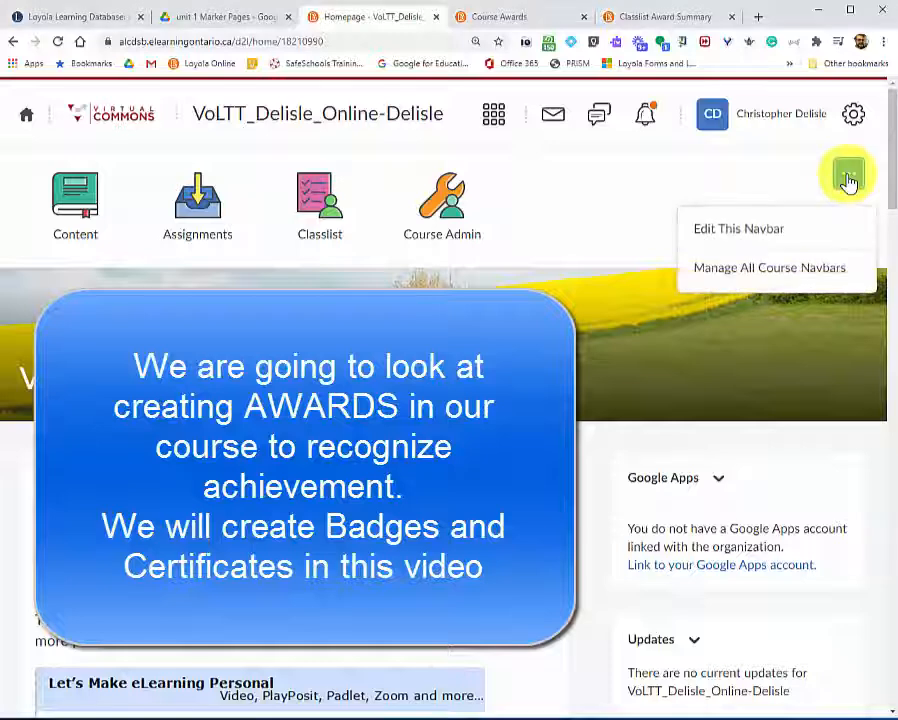
Step: Add the Awards link to the course navbar and save the navbar
left_click(740, 232)
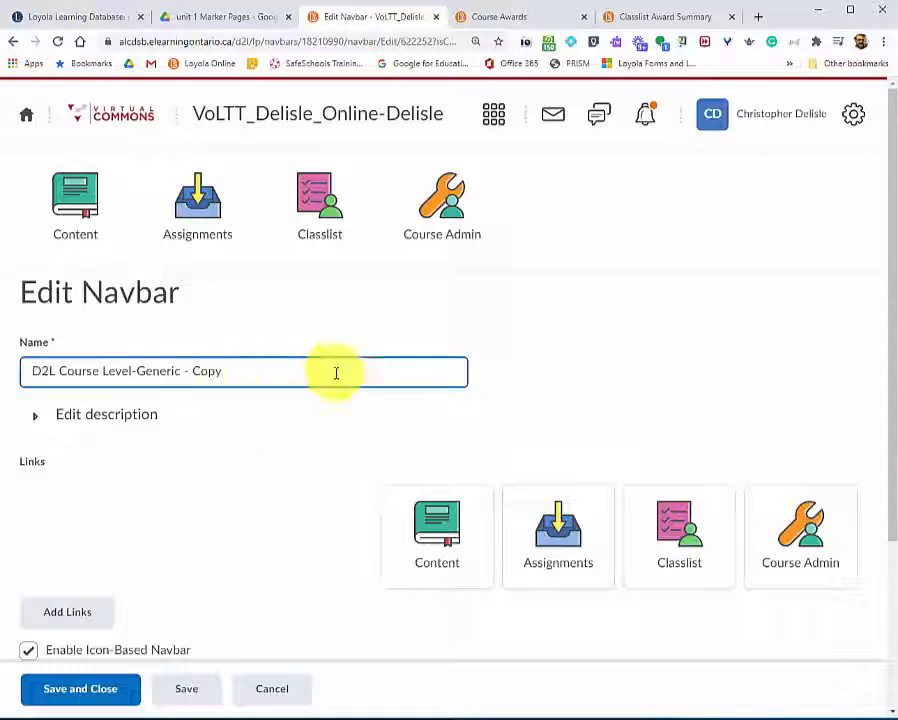
left_click(67, 614)
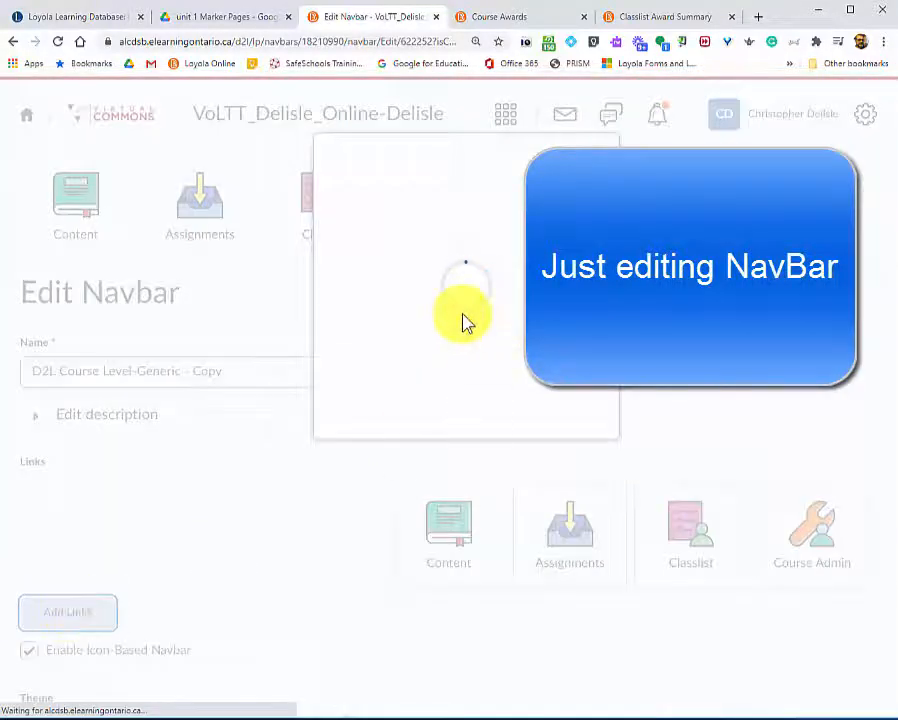
scroll(465, 318, "down", 10)
scroll(465, 318, "down", 4)
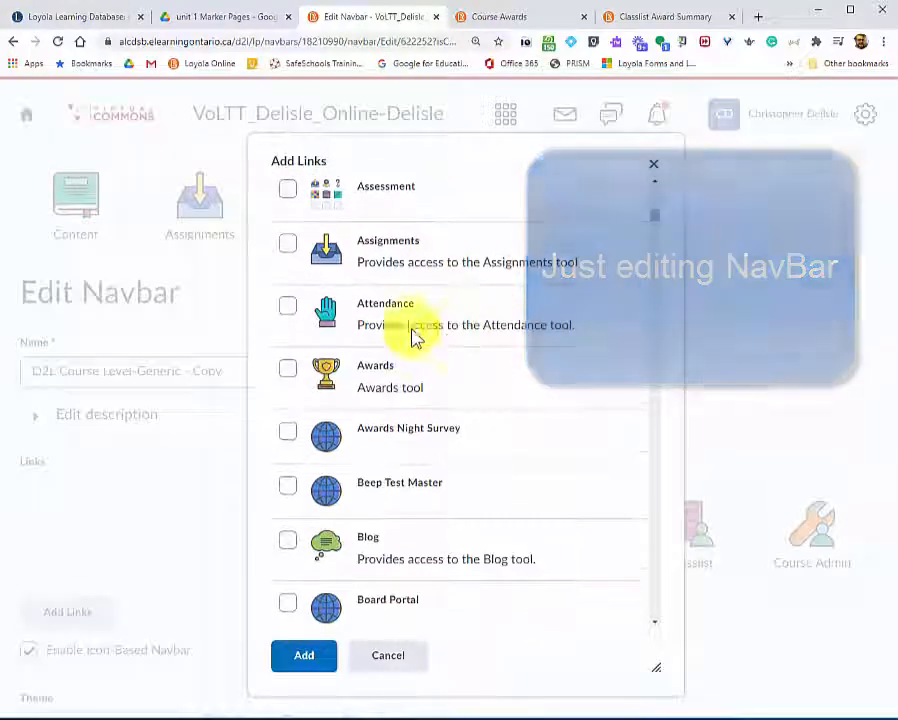
left_click(284, 370)
left_click(295, 658)
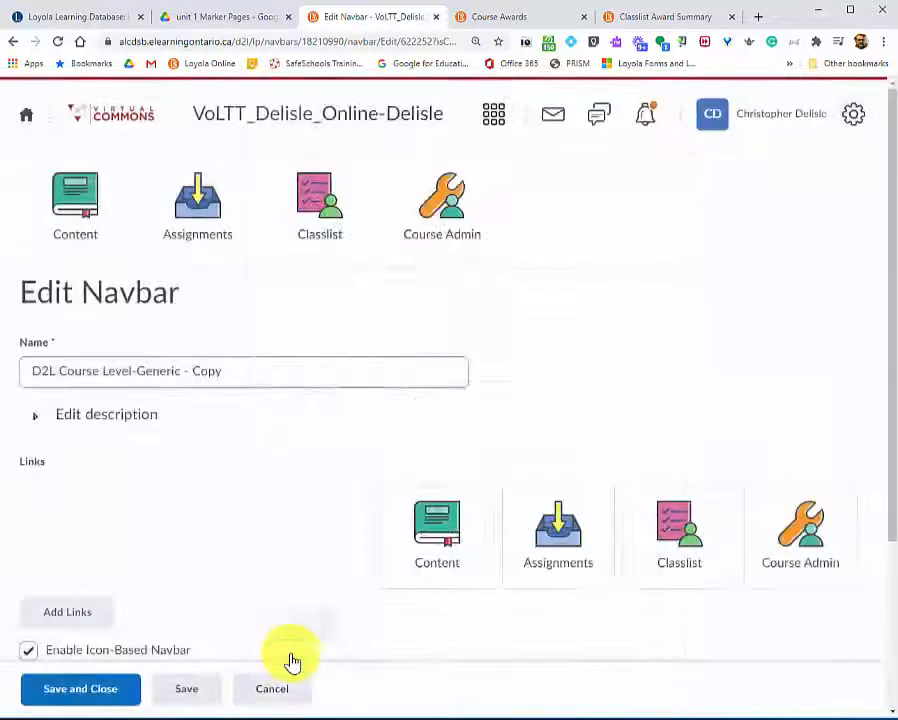
left_click(75, 700)
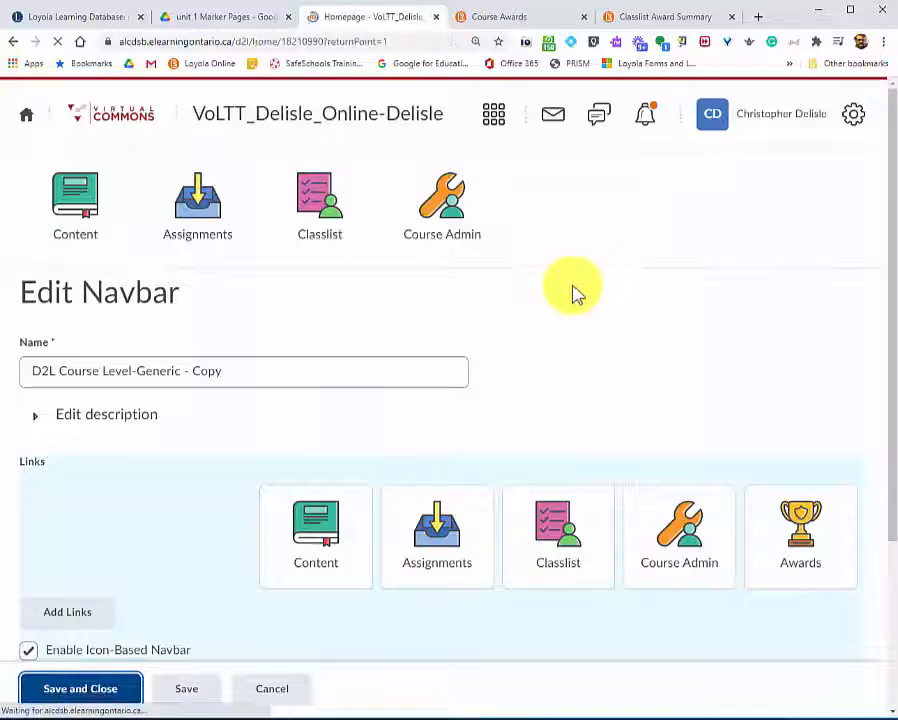
Step: Open the course awards in the Awards tool and start creating a new award for the course
left_click(572, 218)
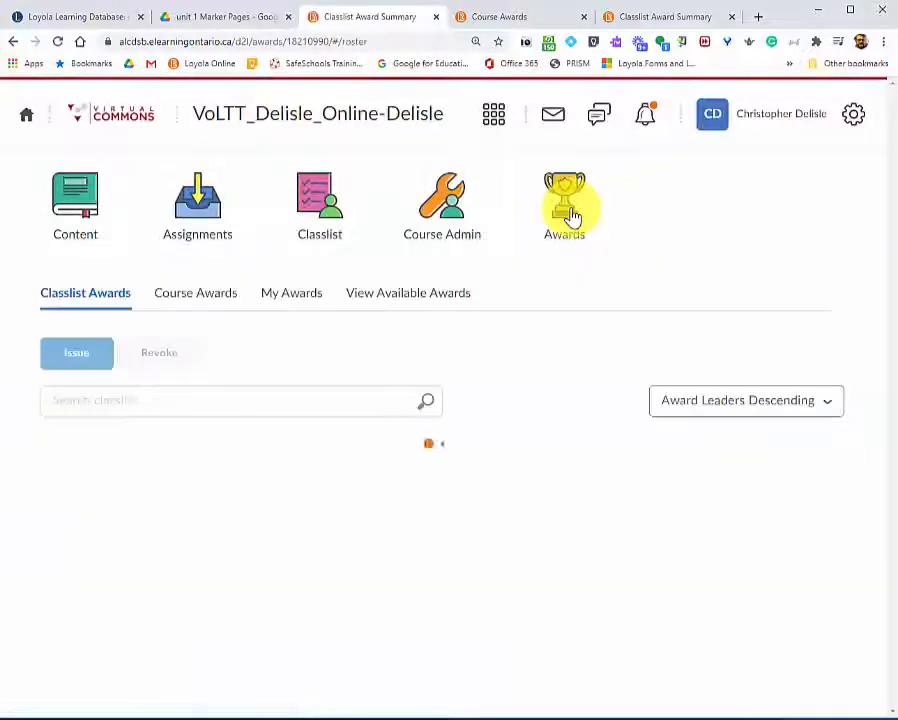
left_click(183, 303)
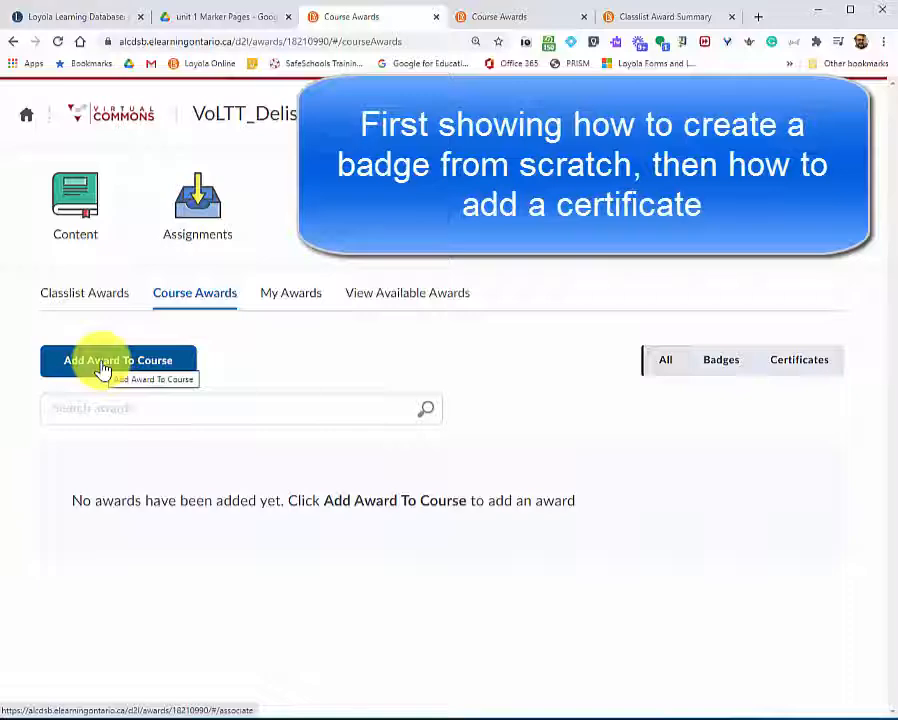
left_click(103, 366)
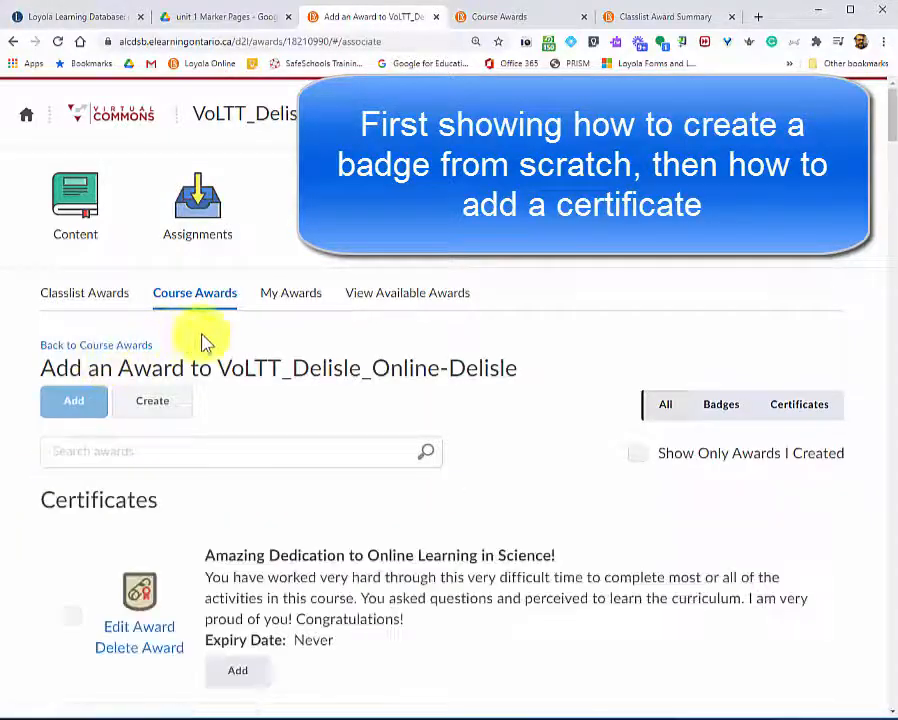
scroll(228, 440, "down", 5)
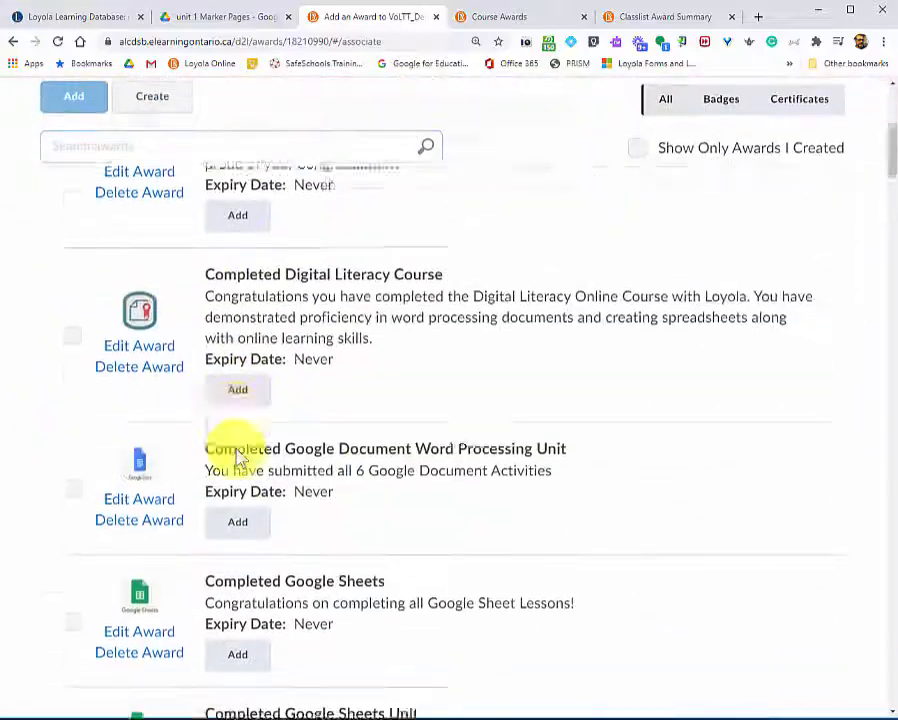
scroll(185, 355, "up", 5)
Step: Name the new award "Way to get started!" and enter the description "Submit to first dropbox"
left_click(152, 336)
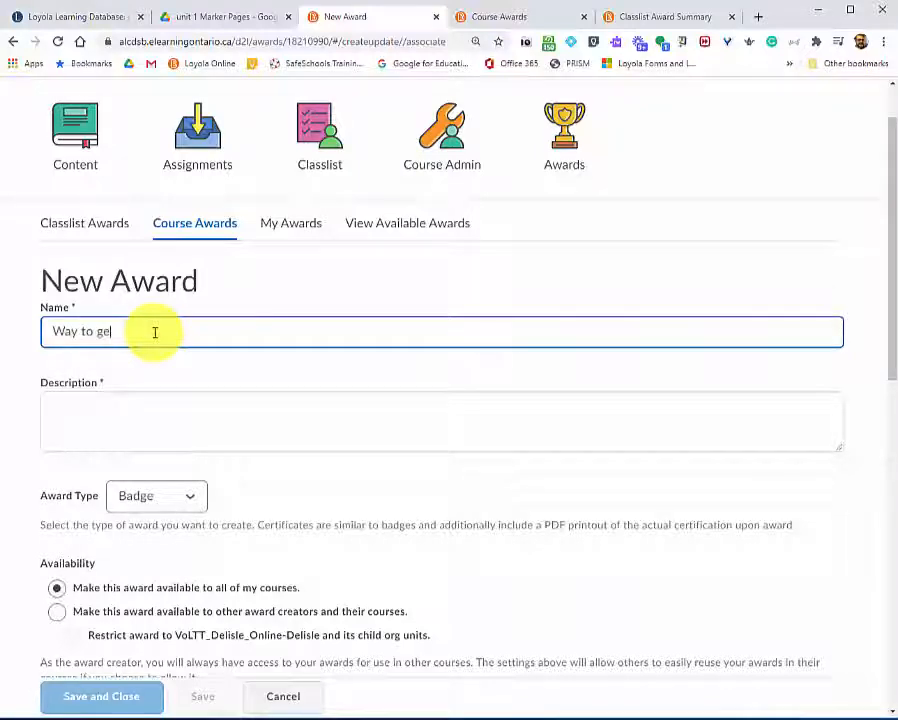
type("Way to get starte")
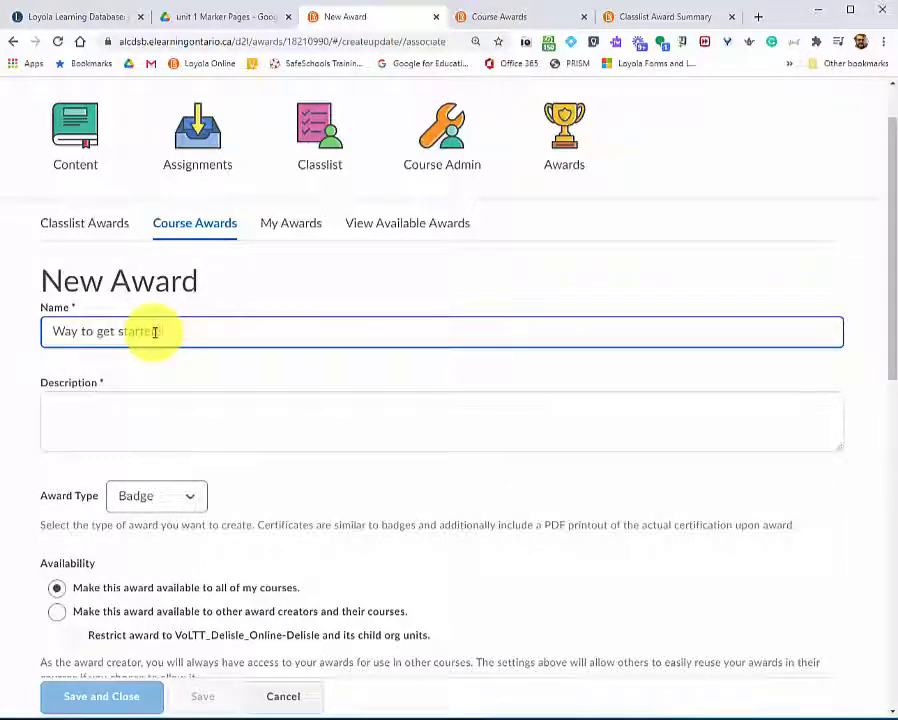
type("d!")
left_click(134, 428)
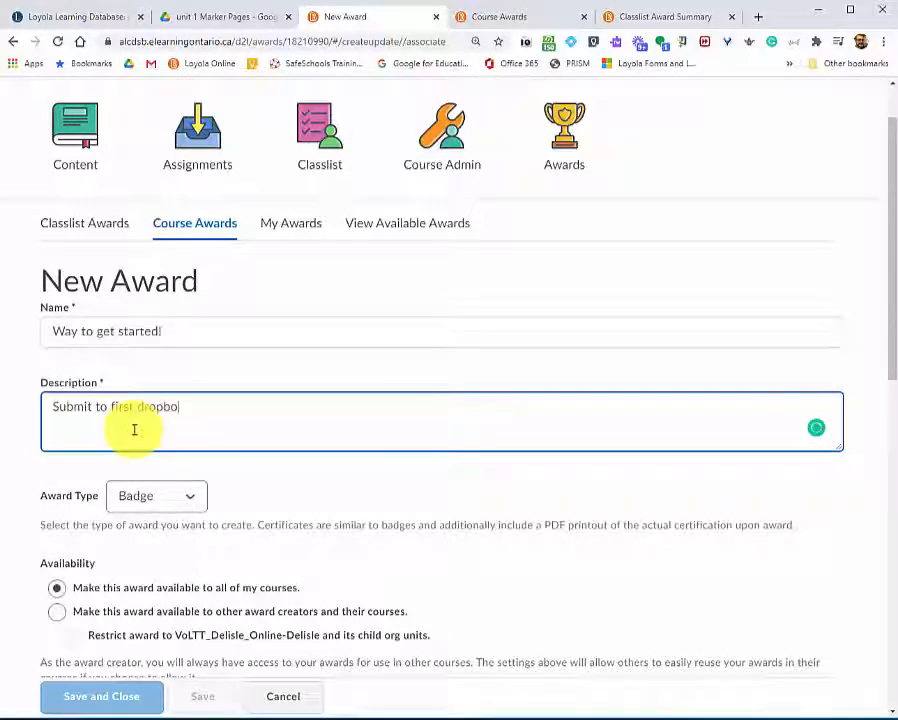
Step: Try making the award available to other award creators and return the availability to all of my courses
scroll(222, 496, "down", 3)
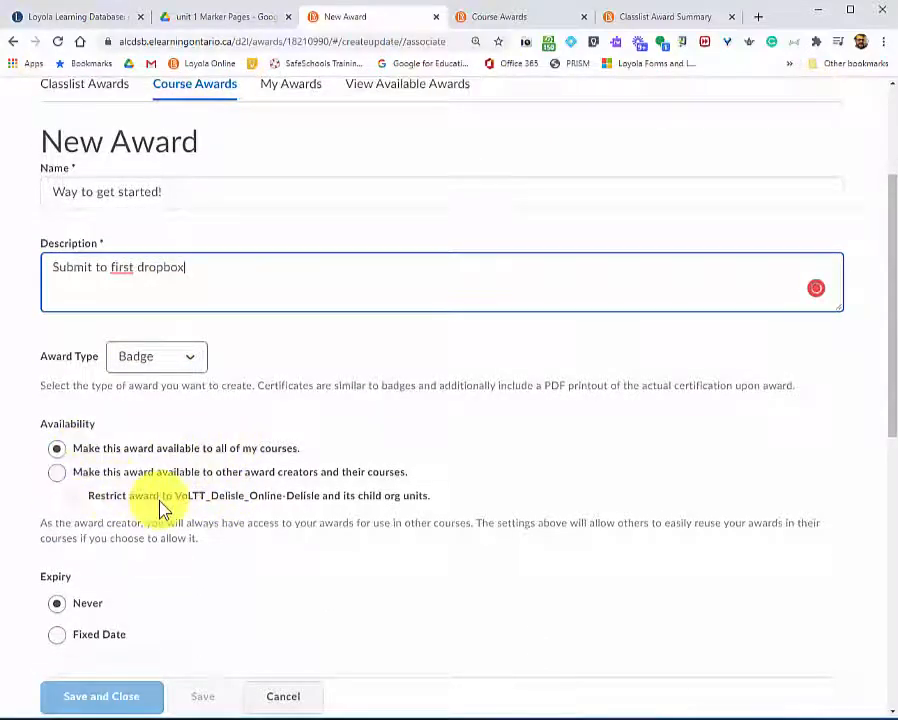
left_click(56, 474)
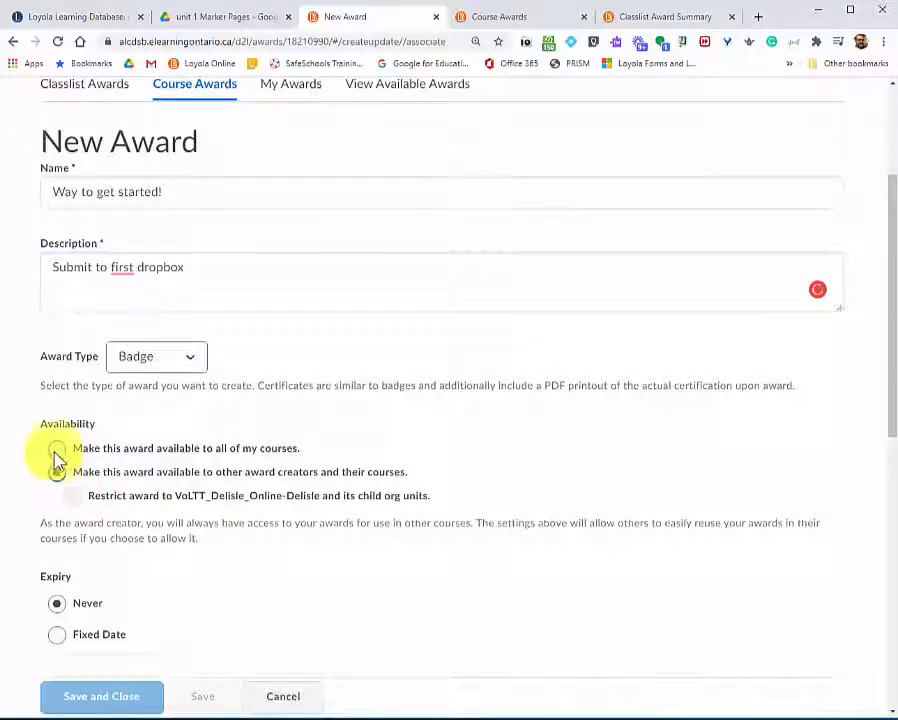
left_click(56, 449)
Step: Choose Badge_Handshake.png from the existing image library as the award image
scroll(150, 420, "down", 2)
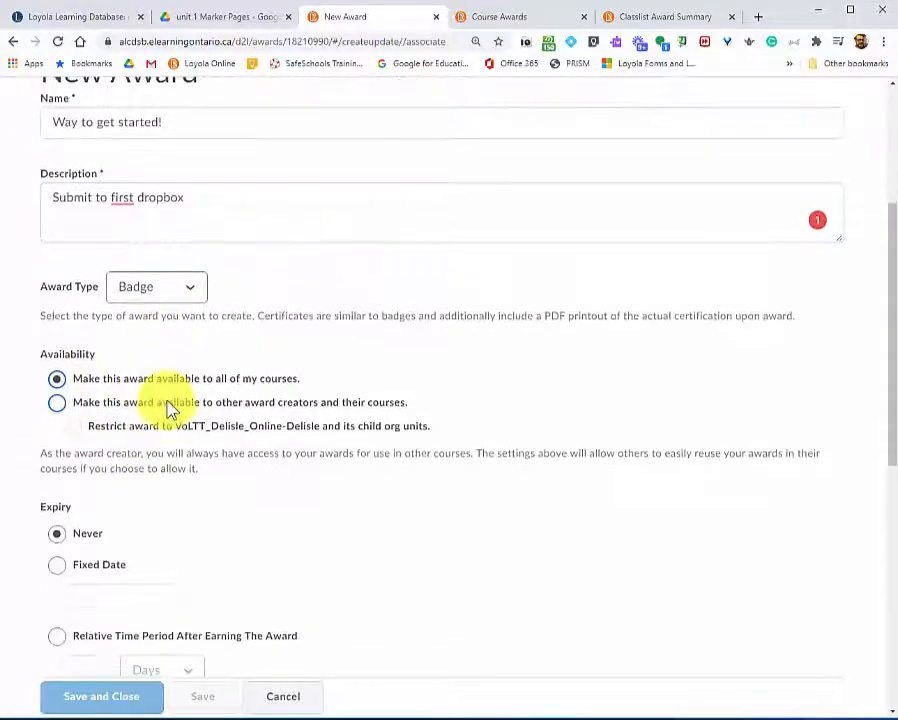
scroll(114, 332, "down", 2)
scroll(234, 340, "down", 2)
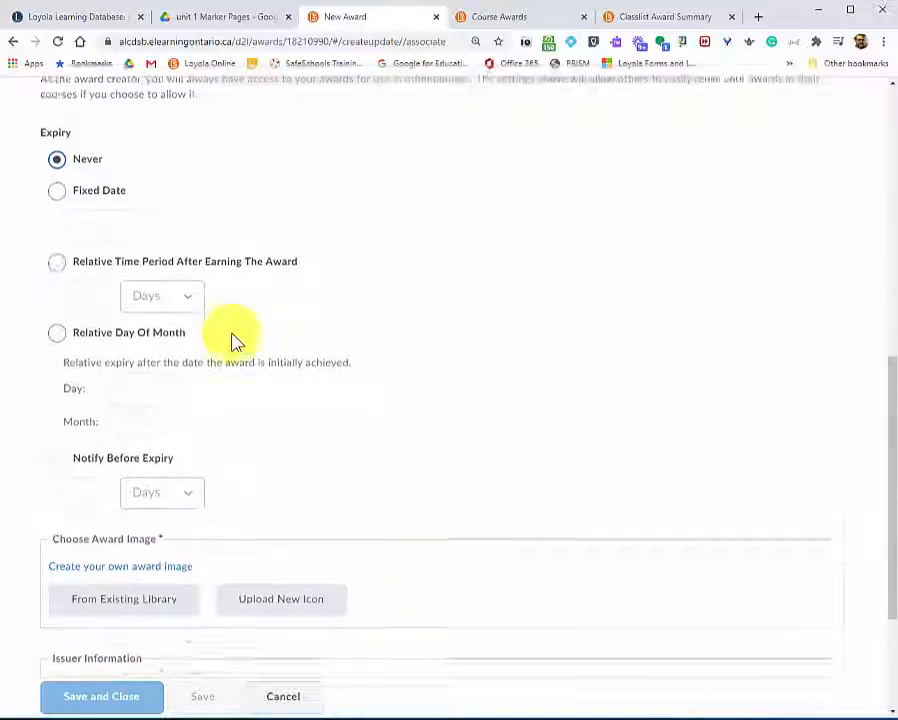
scroll(300, 354, "down", 3)
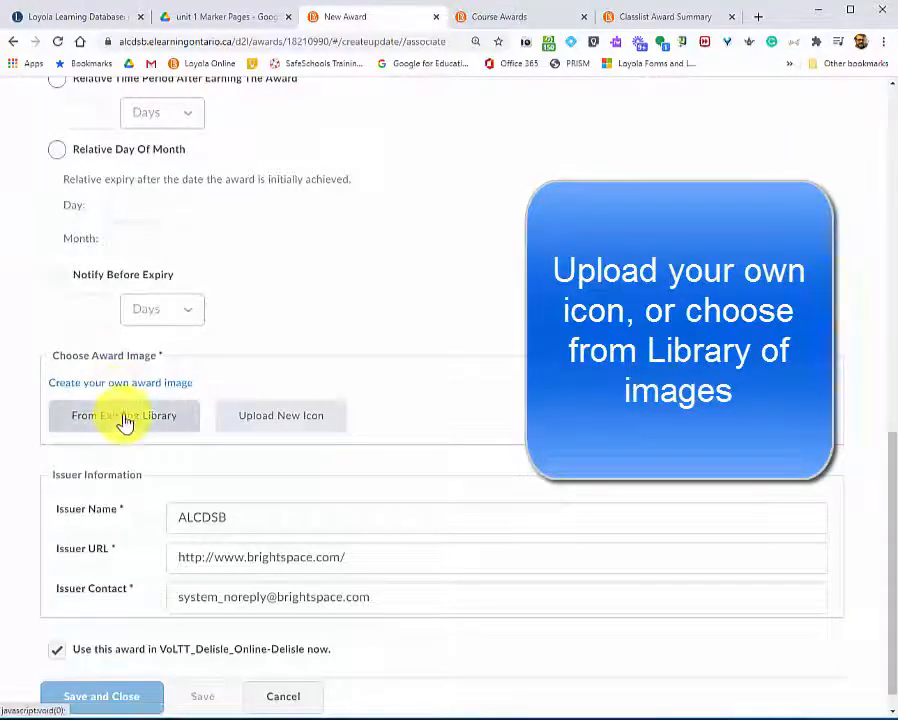
left_click(124, 418)
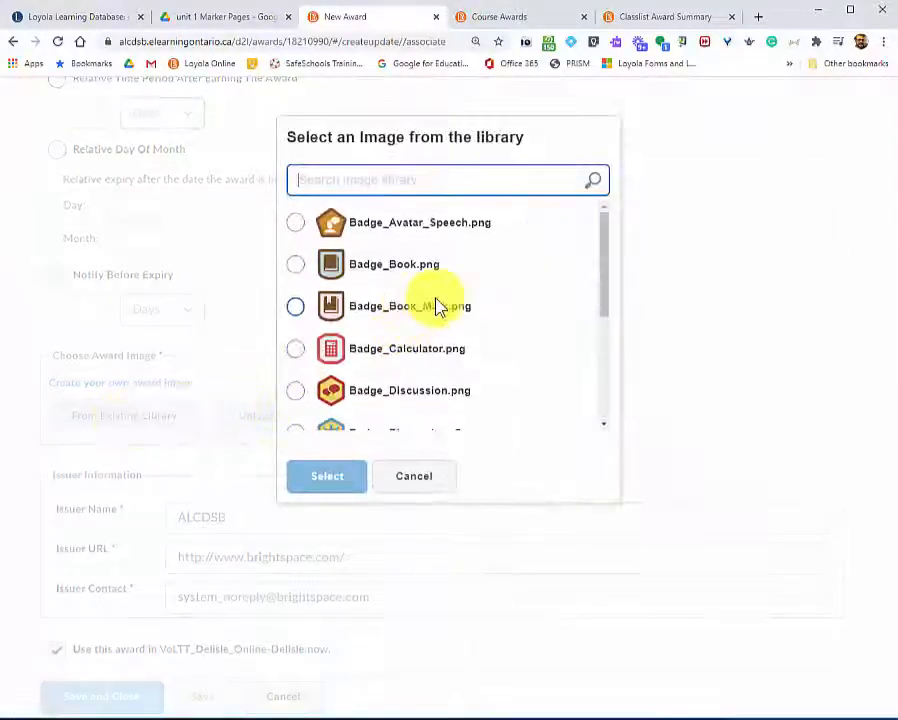
scroll(446, 305, "down", 1)
scroll(446, 305, "down", 3)
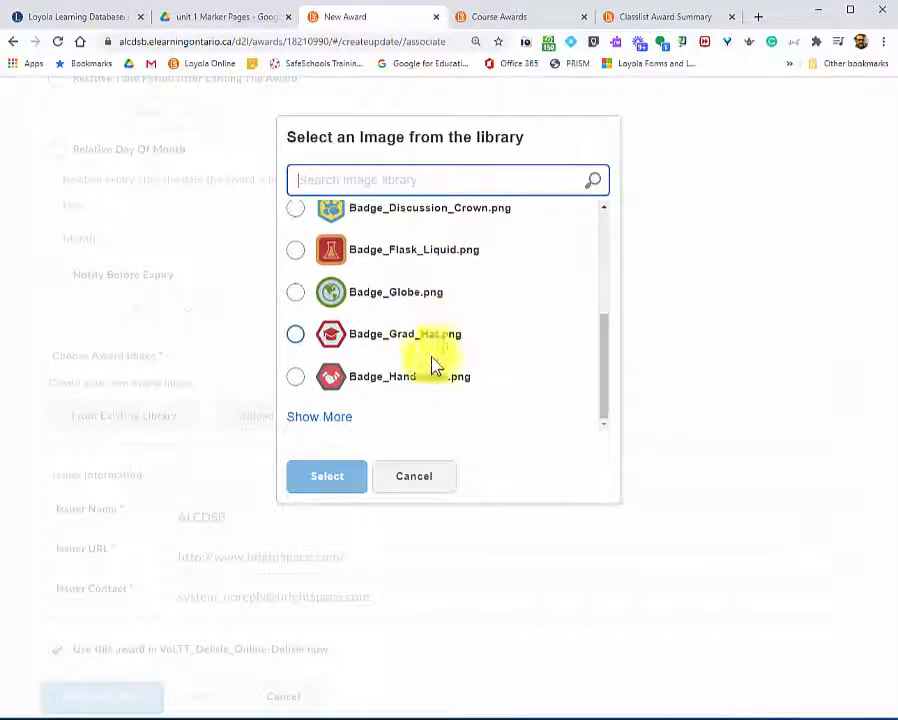
left_click(322, 419)
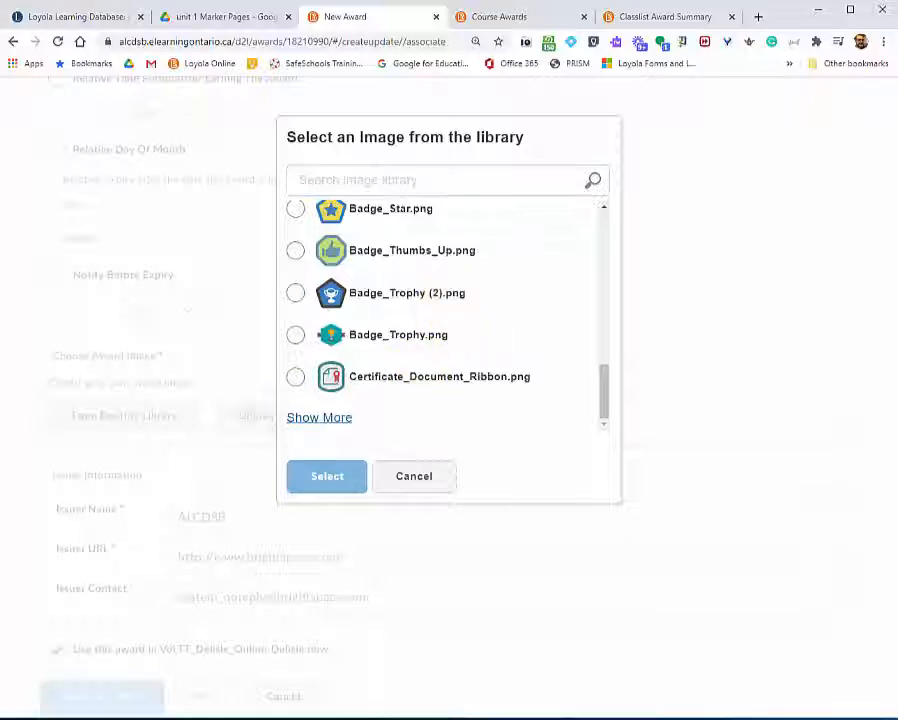
left_click(320, 418)
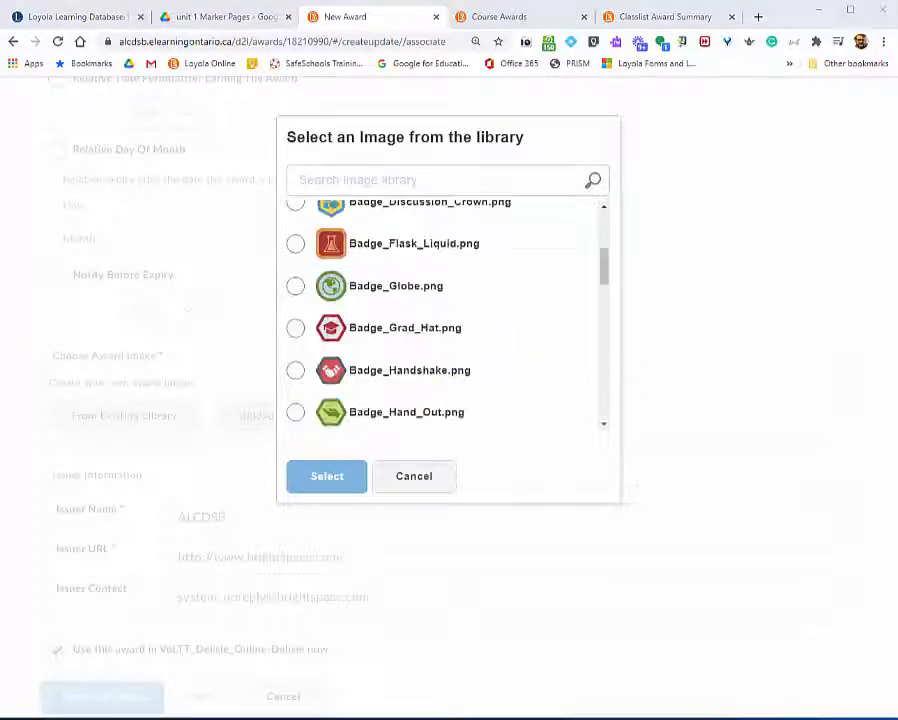
left_click(295, 371)
left_click(328, 476)
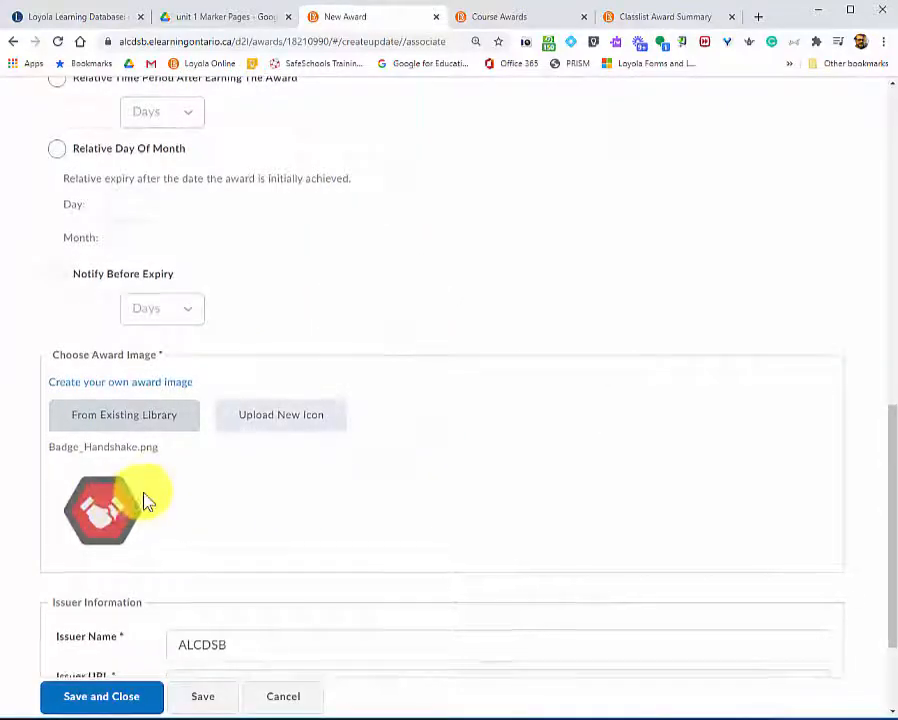
scroll(144, 500, "down", 3)
left_click(286, 540)
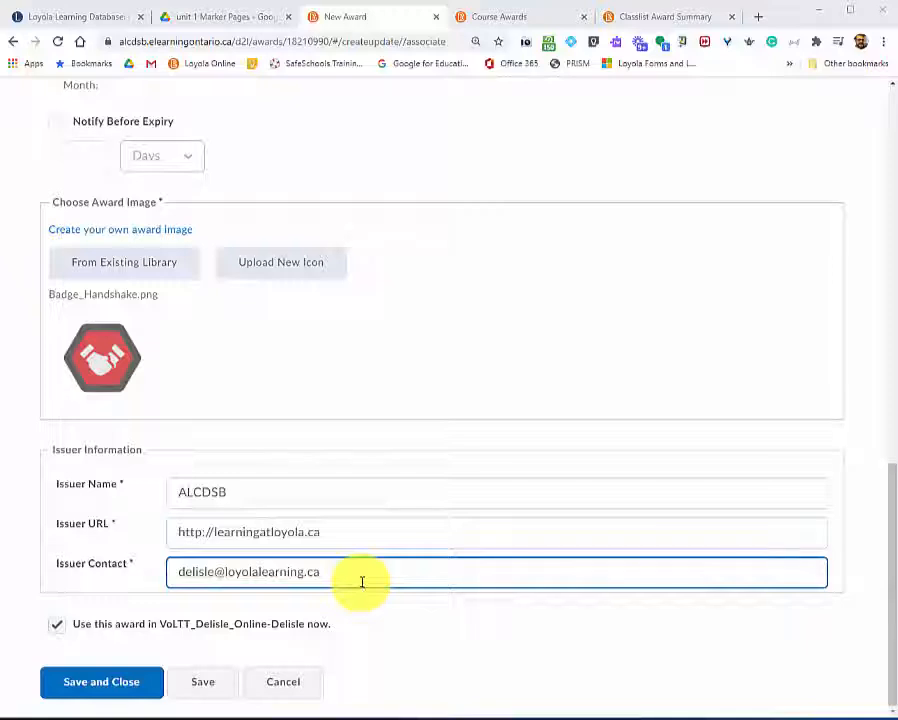
left_click(122, 690)
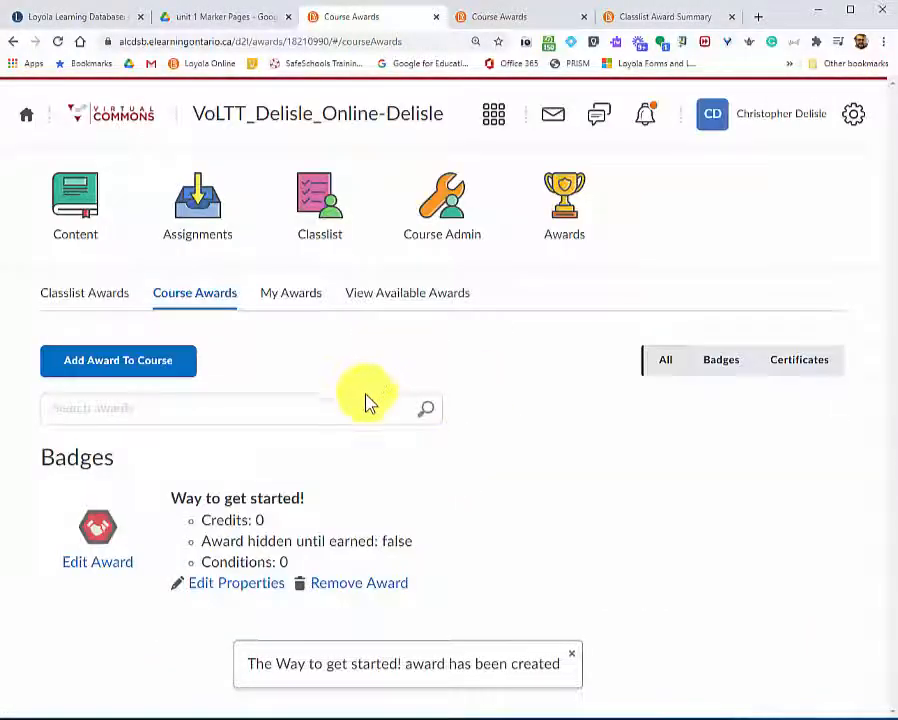
Step: Edit the properties of the "Way to get started!" badge and set its credits to 1
left_click(242, 588)
scroll(405, 530, "down", 1)
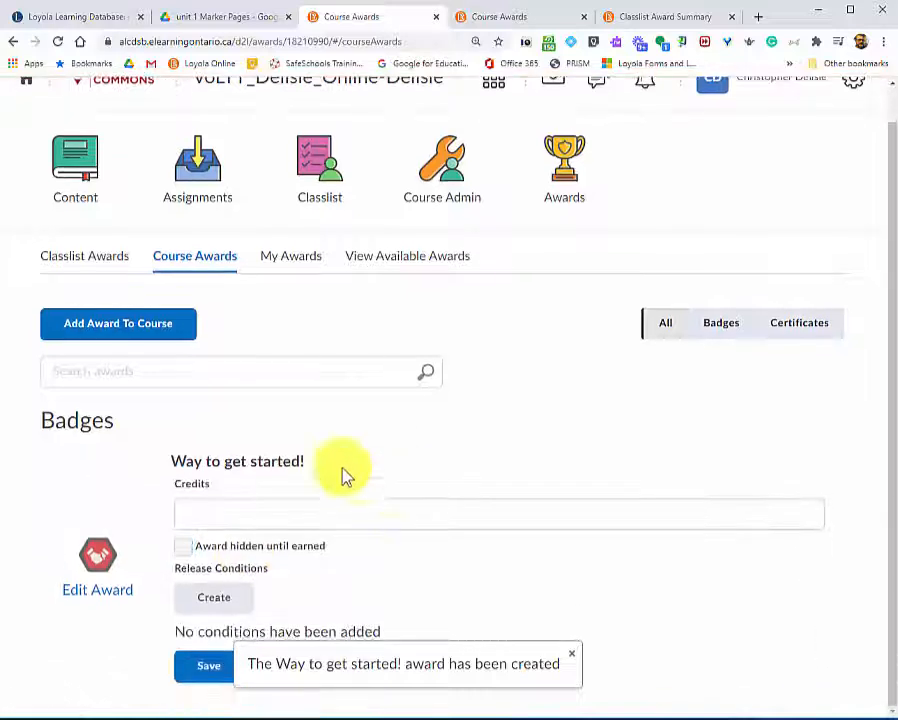
left_click(272, 516)
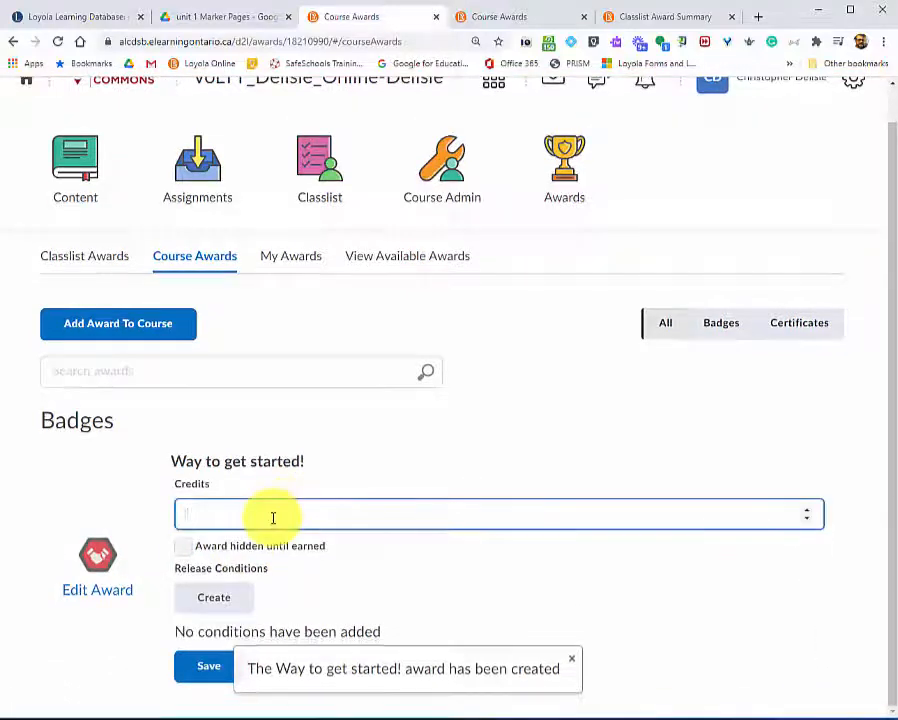
left_click(806, 510)
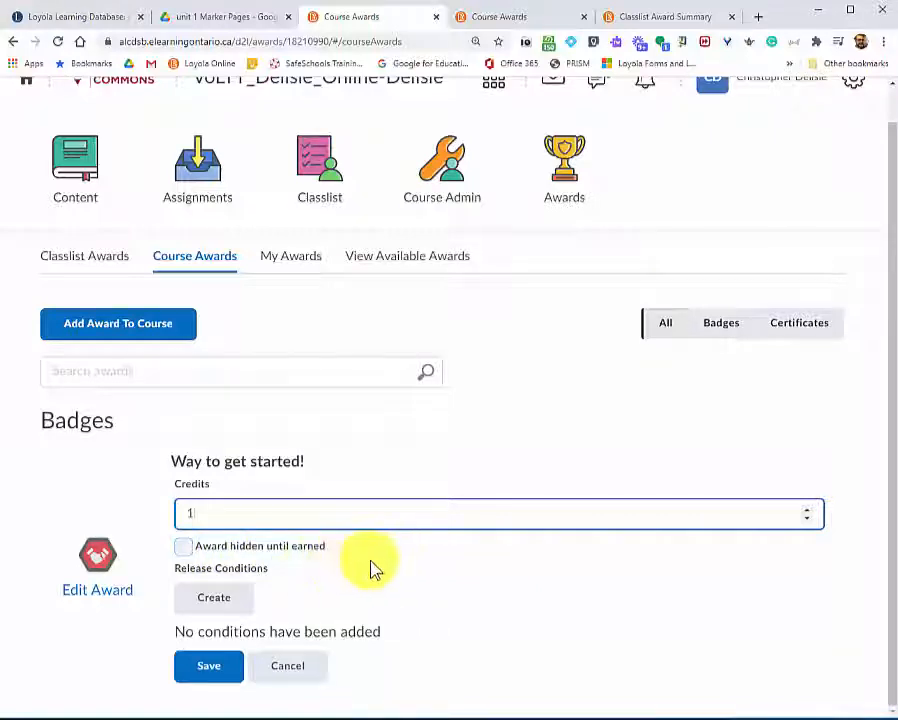
Step: Create a "Submission to folder" release condition for the BoLTT Test assignment folder and save the badge properties
left_click(224, 596)
left_click(392, 262)
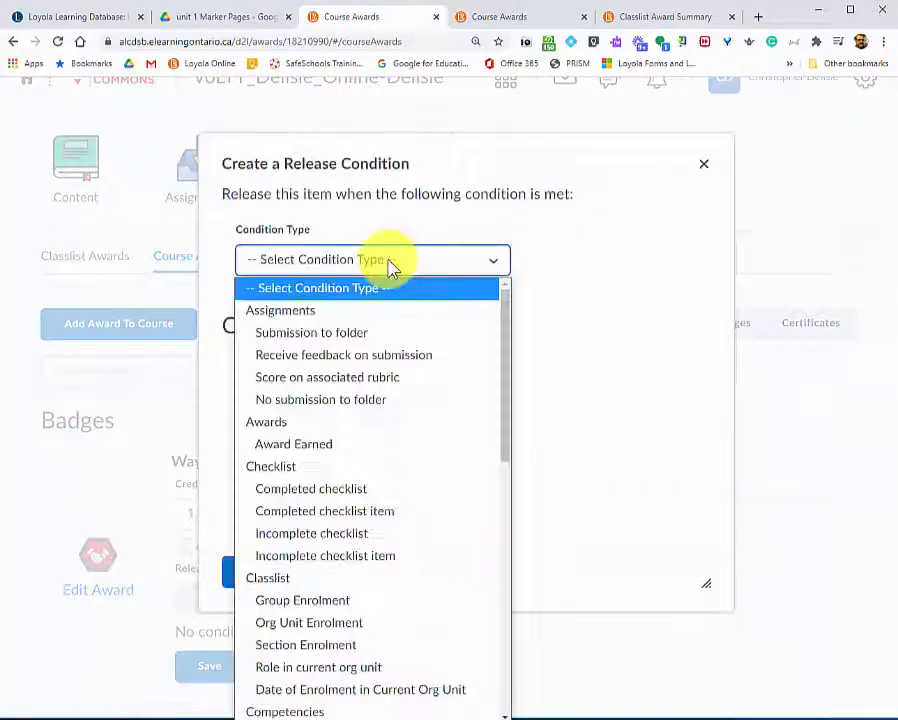
left_click(355, 340)
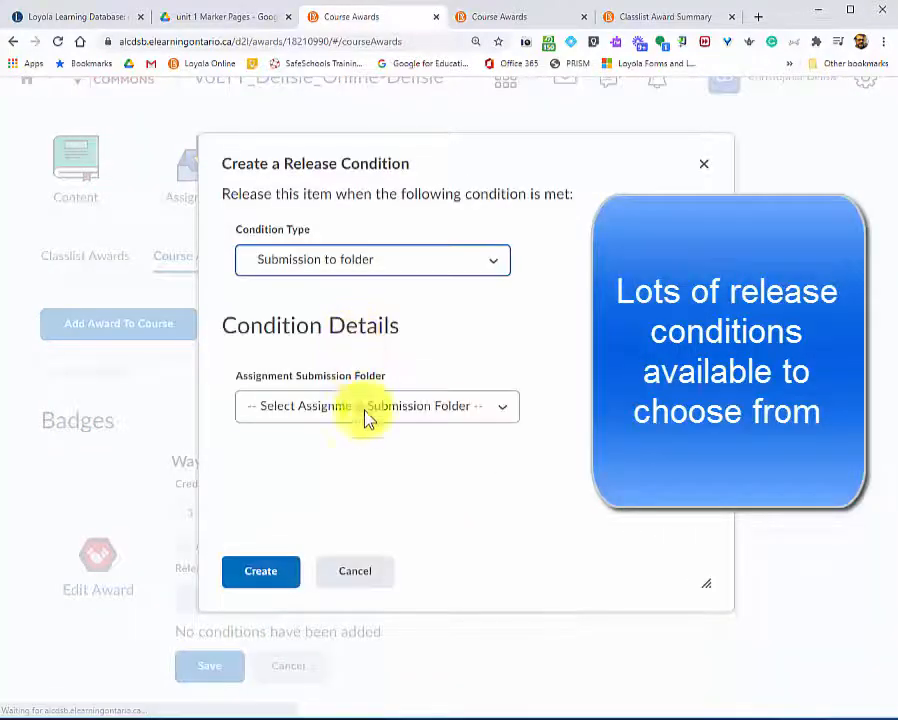
left_click(366, 410)
left_click(328, 477)
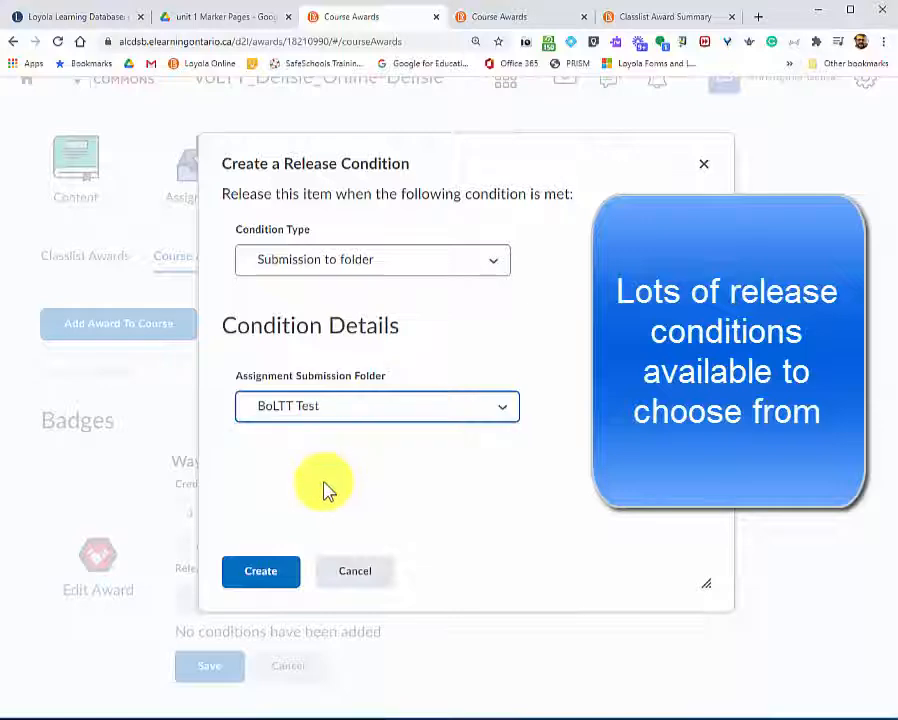
left_click(264, 573)
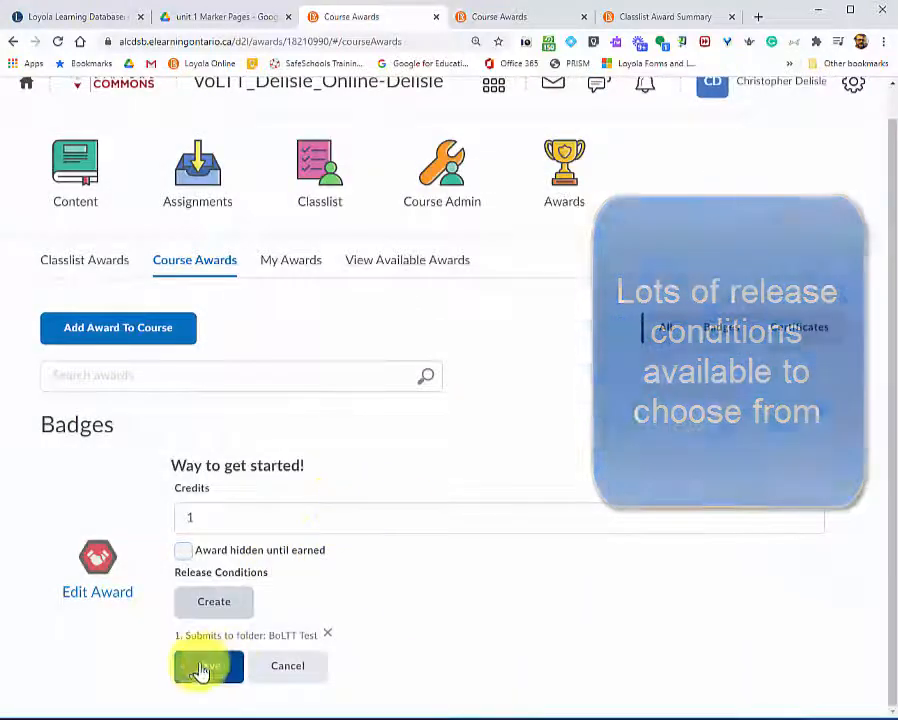
left_click(200, 667)
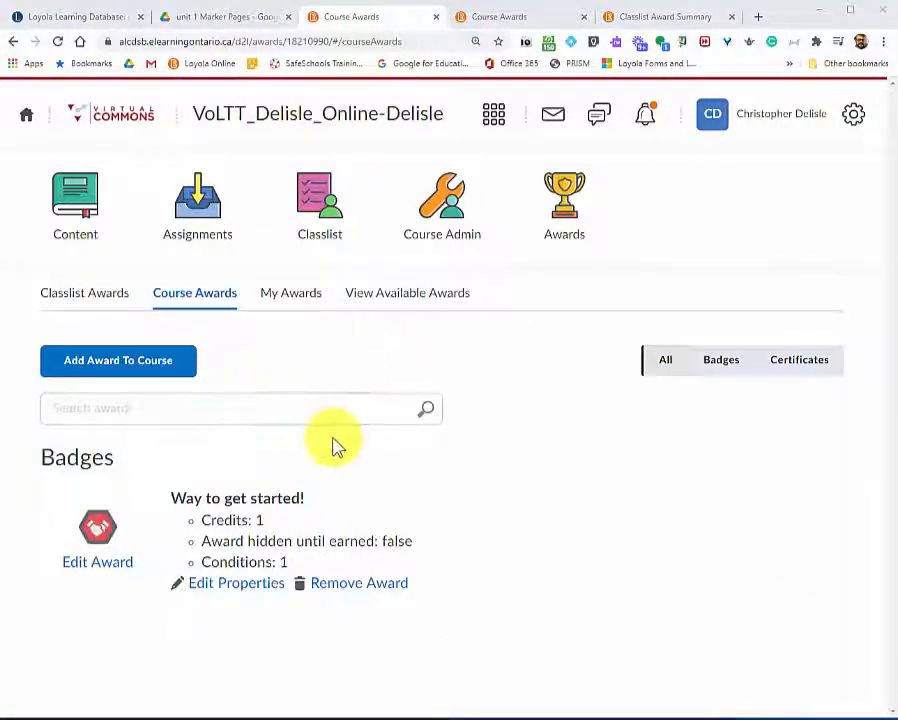
Step: Add the existing "Completed Digital Literacy Course" certificate to the course awards
left_click(113, 368)
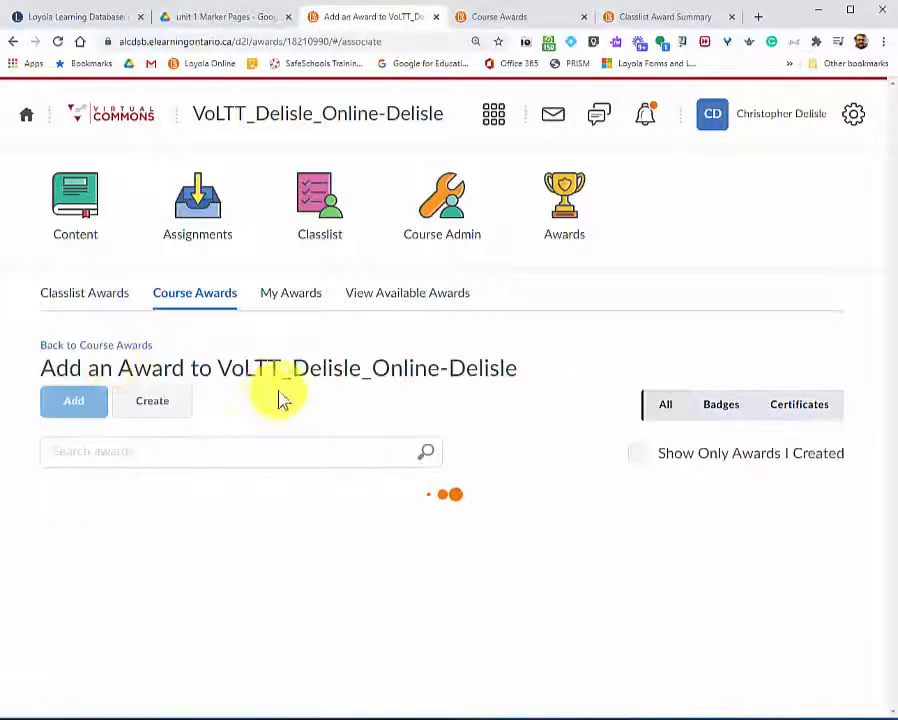
scroll(254, 388, "down", 4)
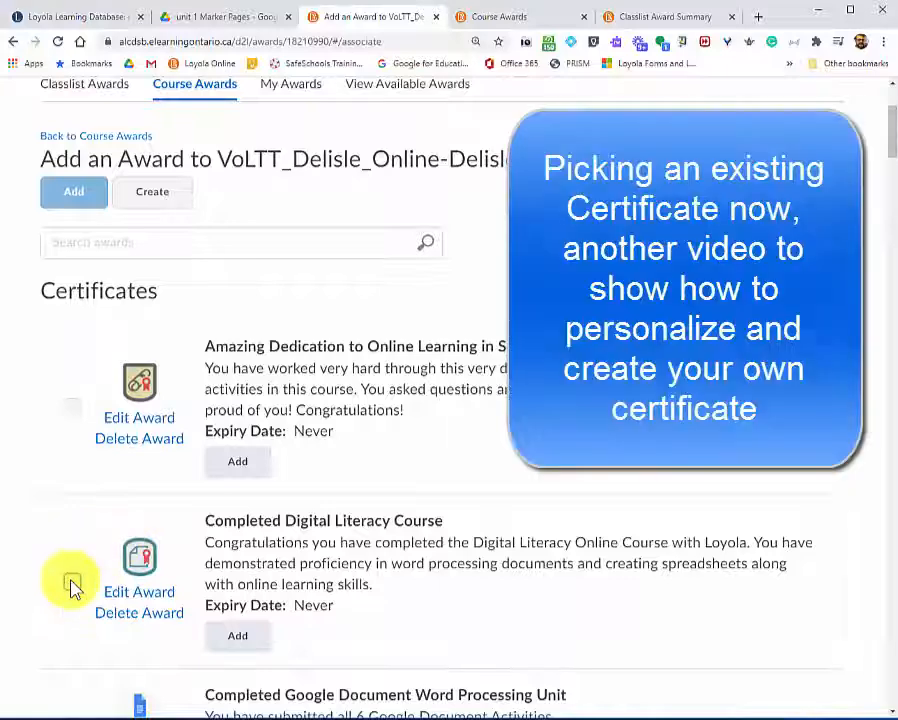
left_click(72, 581)
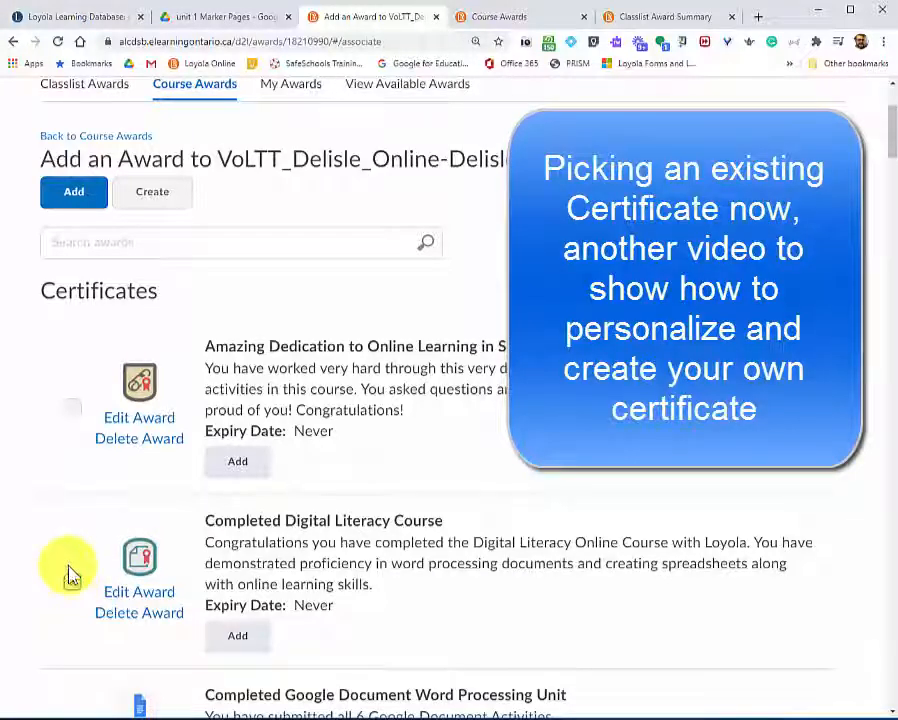
left_click(237, 637)
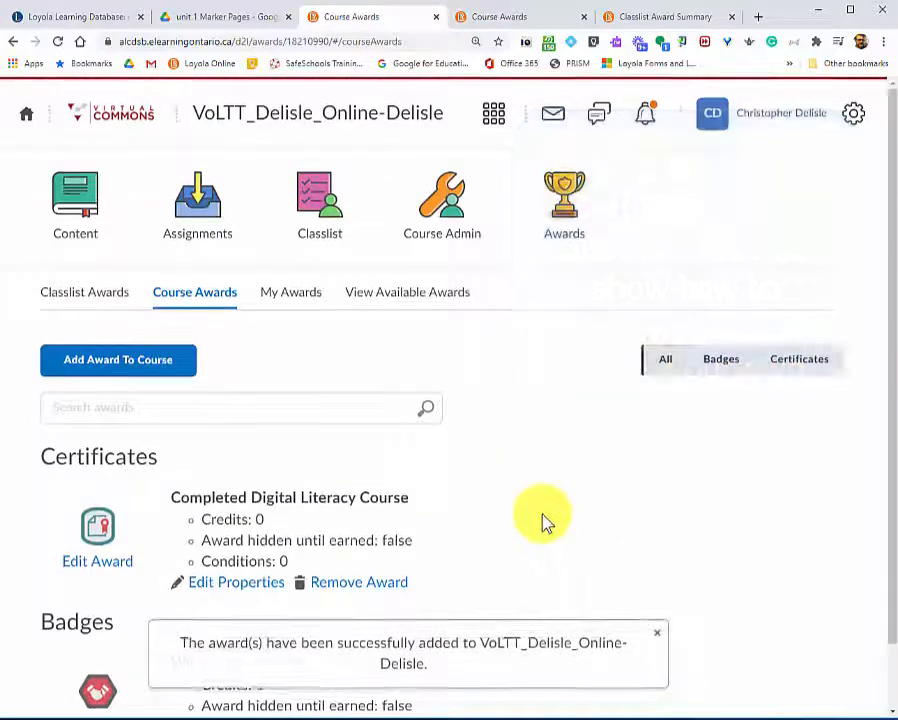
Step: Edit the properties of the "Completed Digital Literacy Course" certificate, set its credits to 2, and save
scroll(542, 515, "down", 1)
left_click(228, 511)
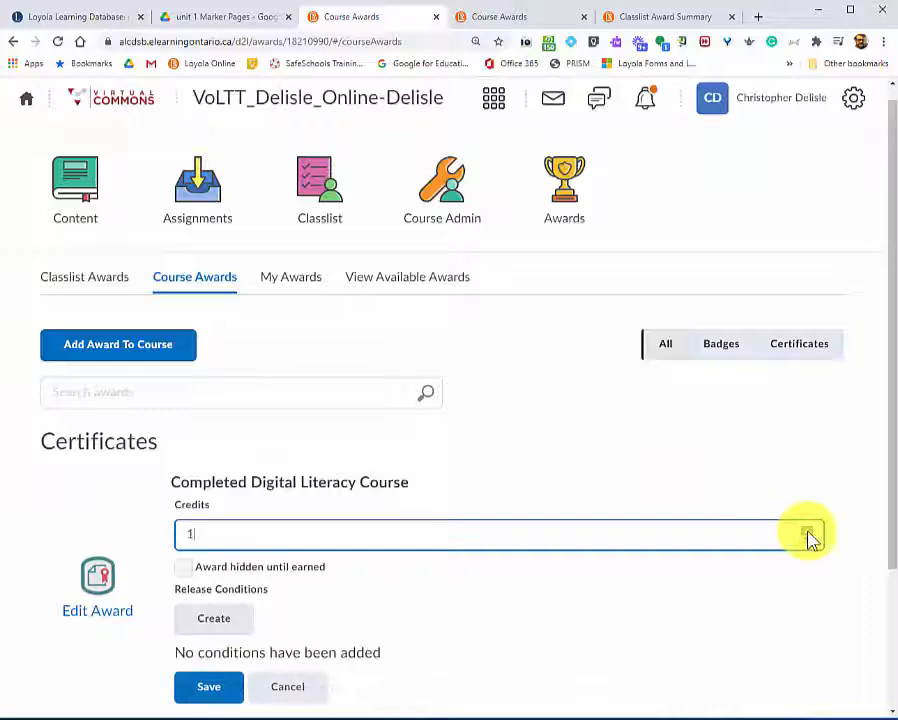
left_click(808, 531)
scroll(310, 606, "down", 2)
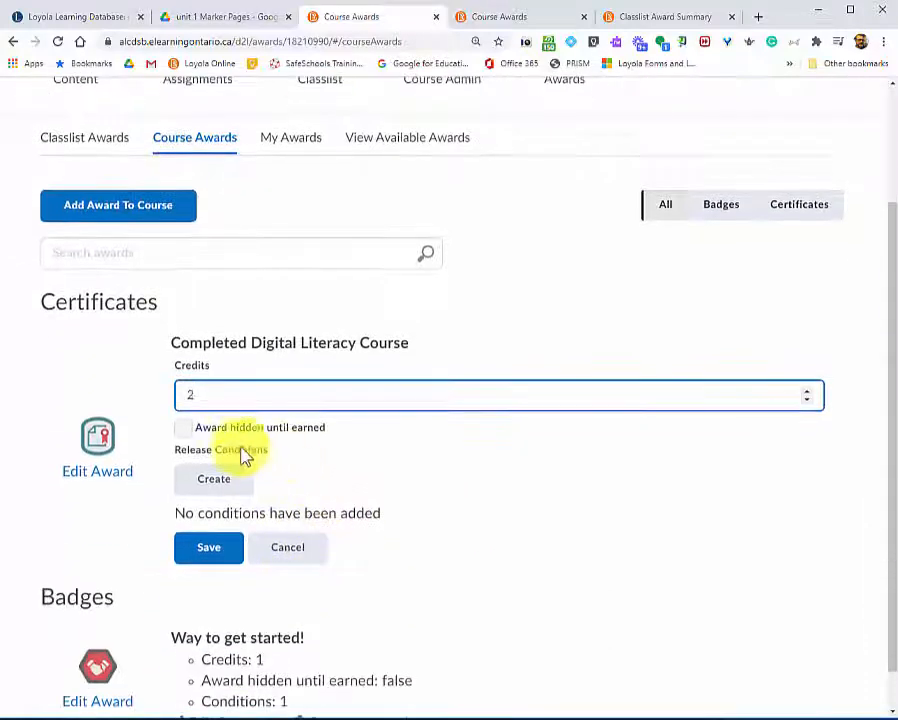
left_click(201, 557)
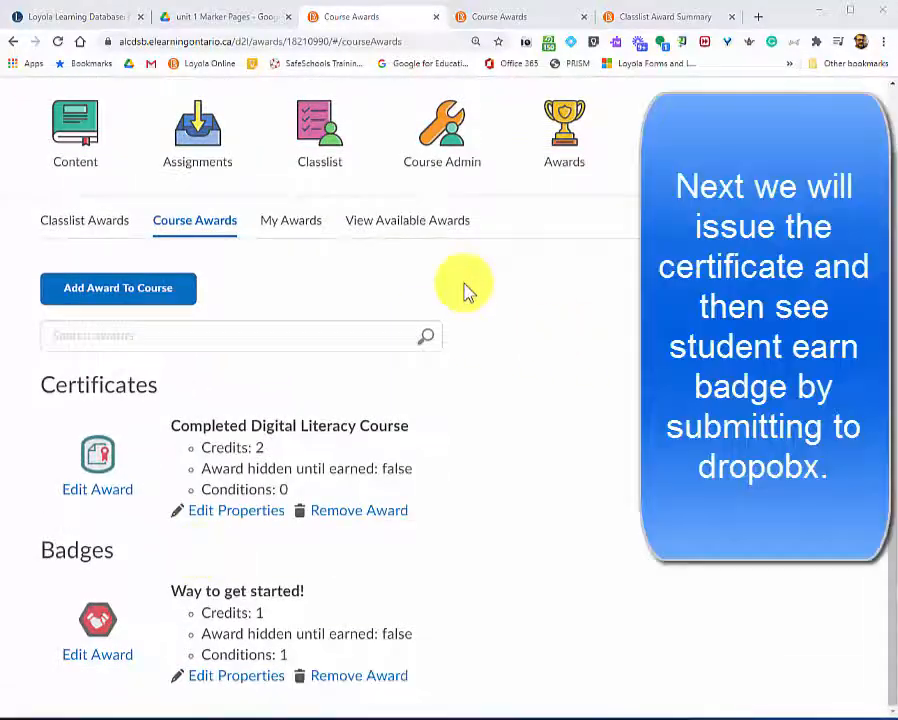
Step: Issue the "Completed Digital Literacy Course" award to VoLTT Student from the classlist awards with the criteria "Great job final mark 85%"
left_click(566, 145)
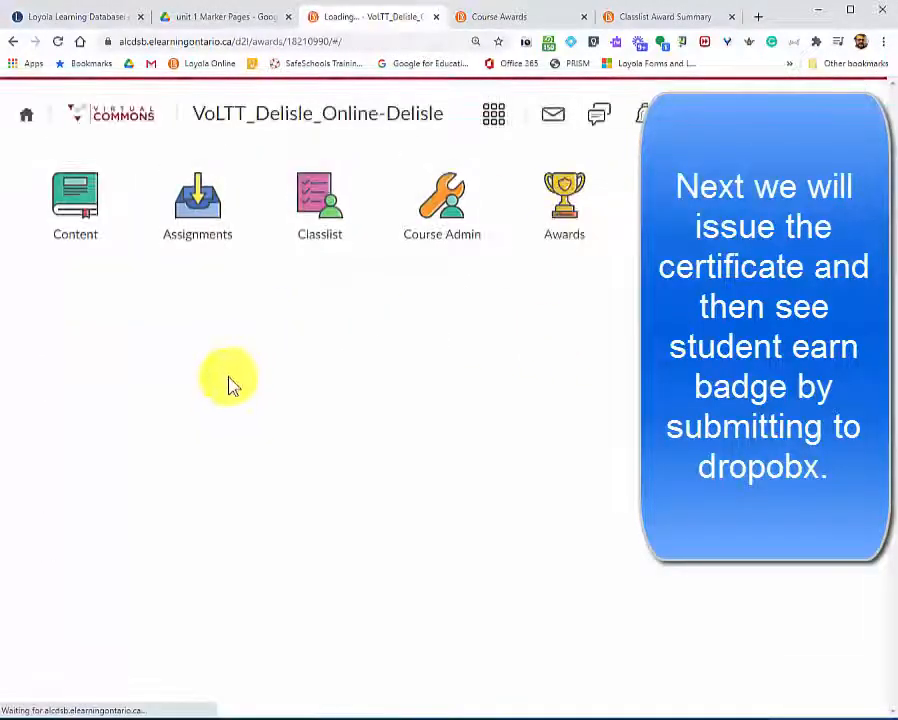
scroll(135, 373, "down", 1)
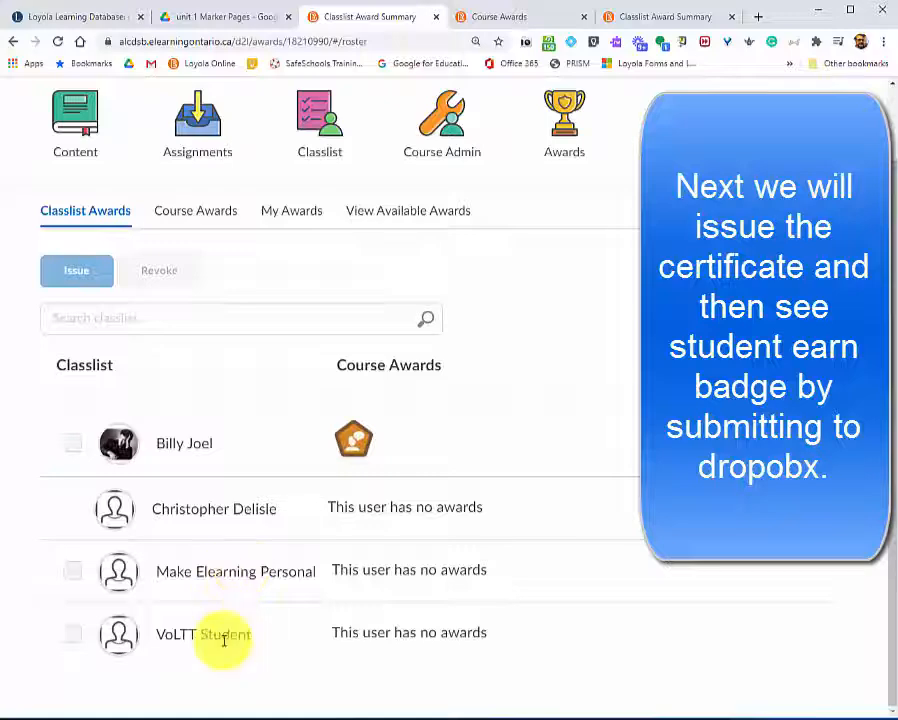
left_click(72, 634)
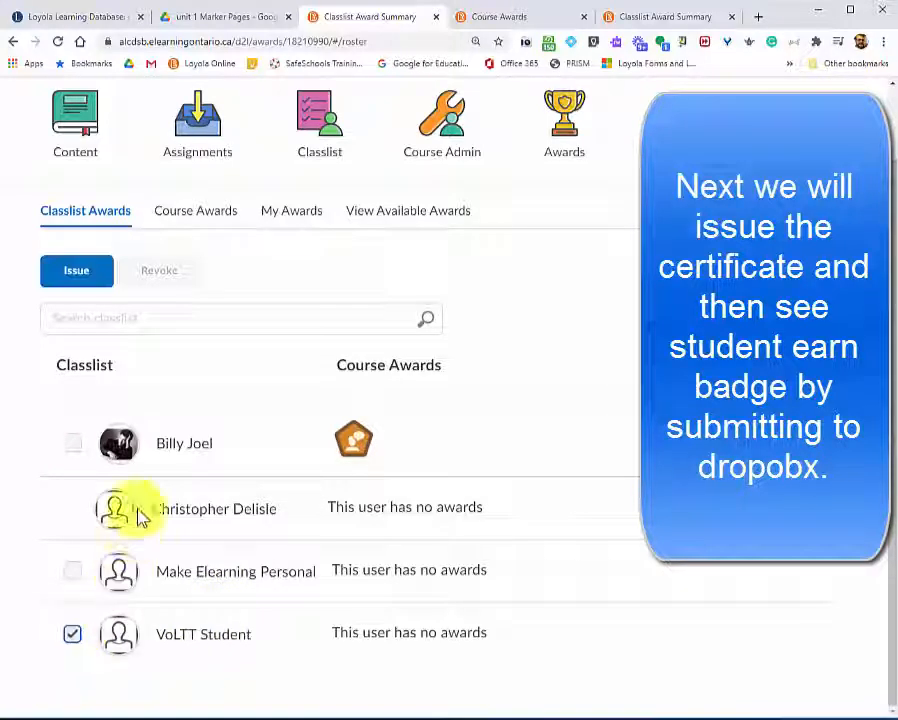
left_click(78, 272)
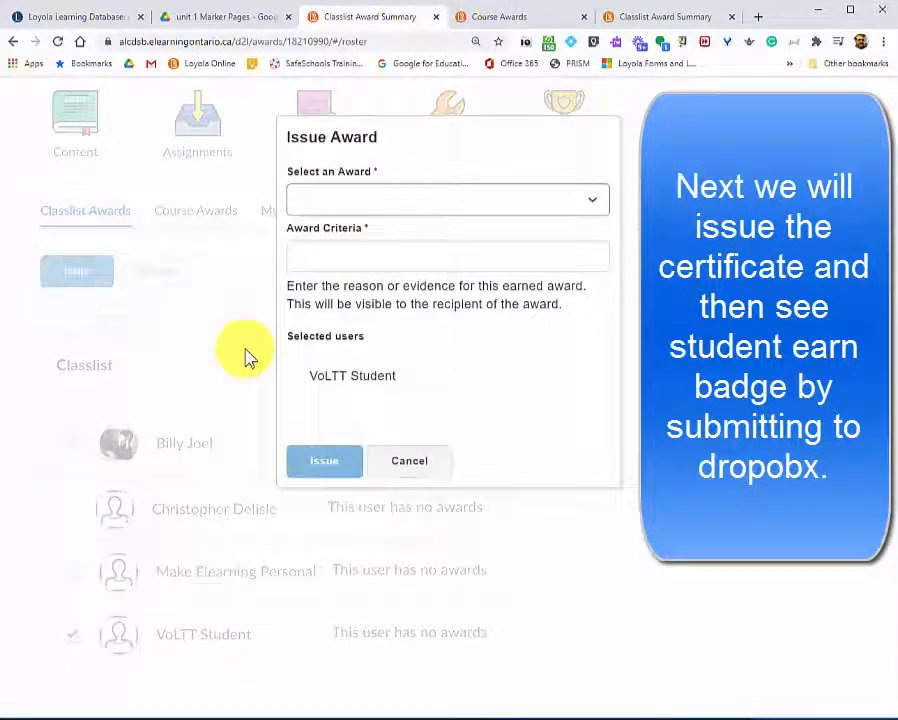
left_click(415, 200)
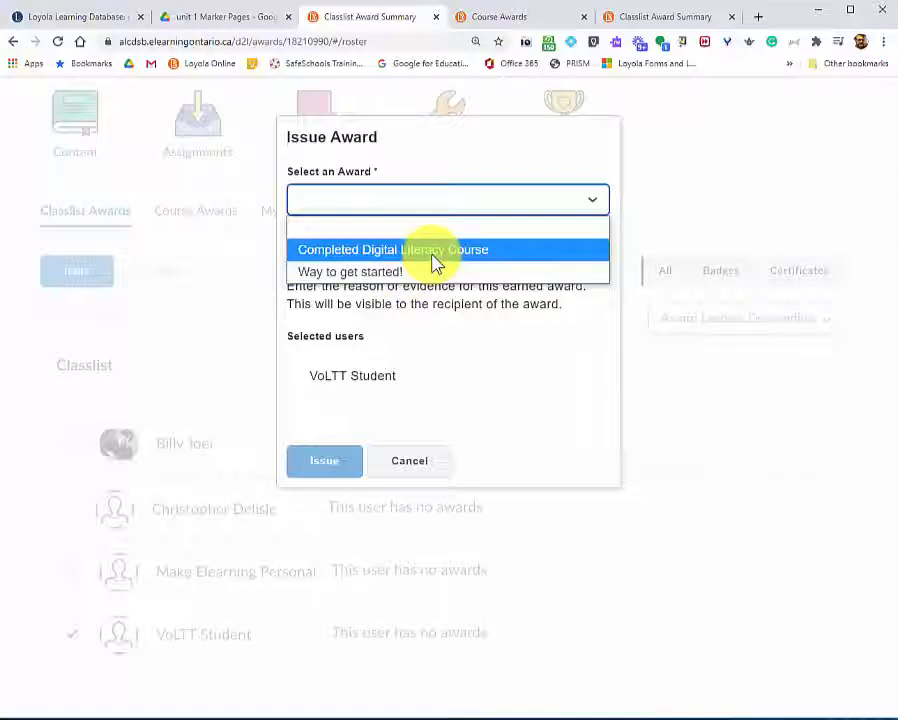
left_click(436, 251)
left_click(357, 256)
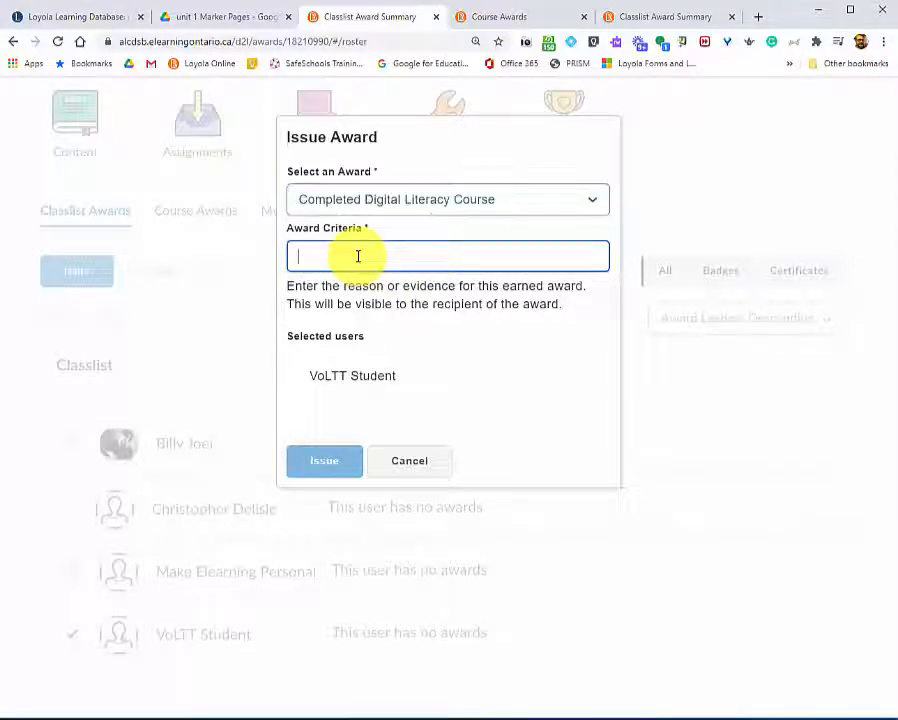
type("Great job final mark 85%")
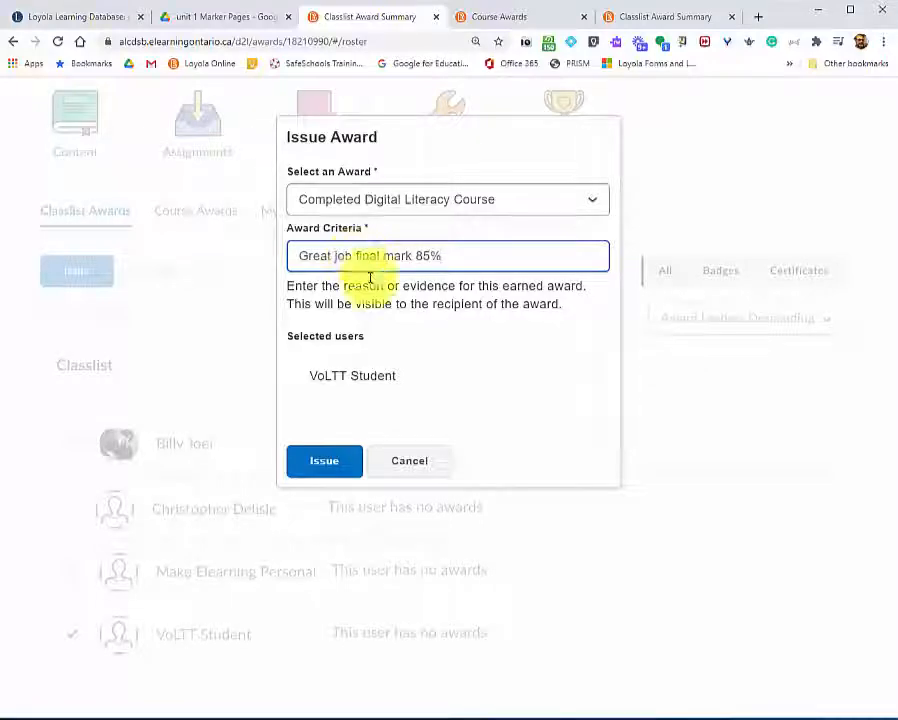
left_click(332, 462)
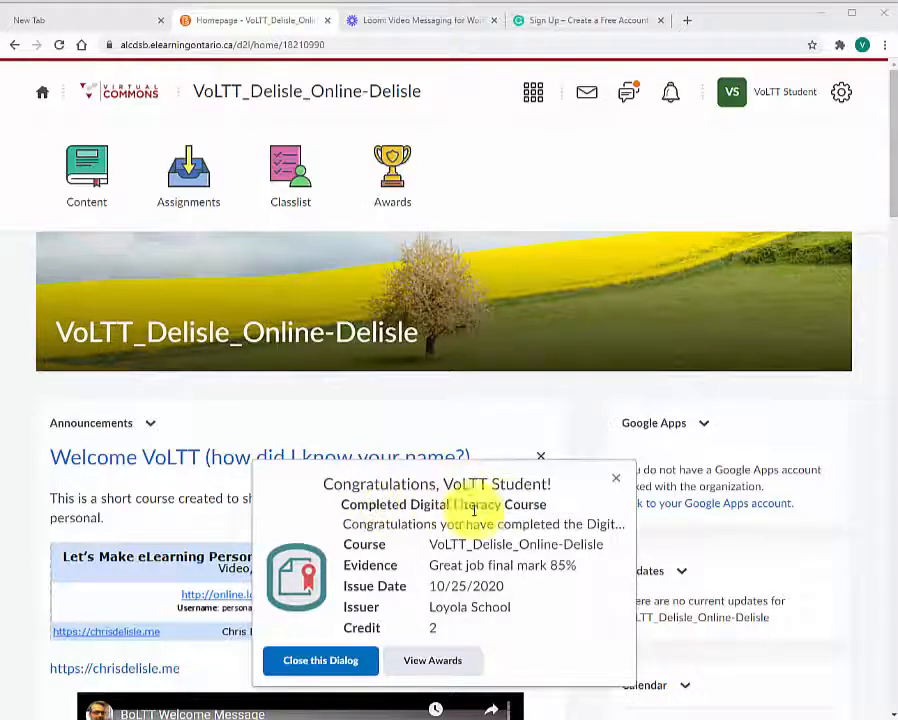
Step: In the student's account, generate the PDF of the earned Digital Literacy certificate, view it, and close the award details
left_click(433, 664)
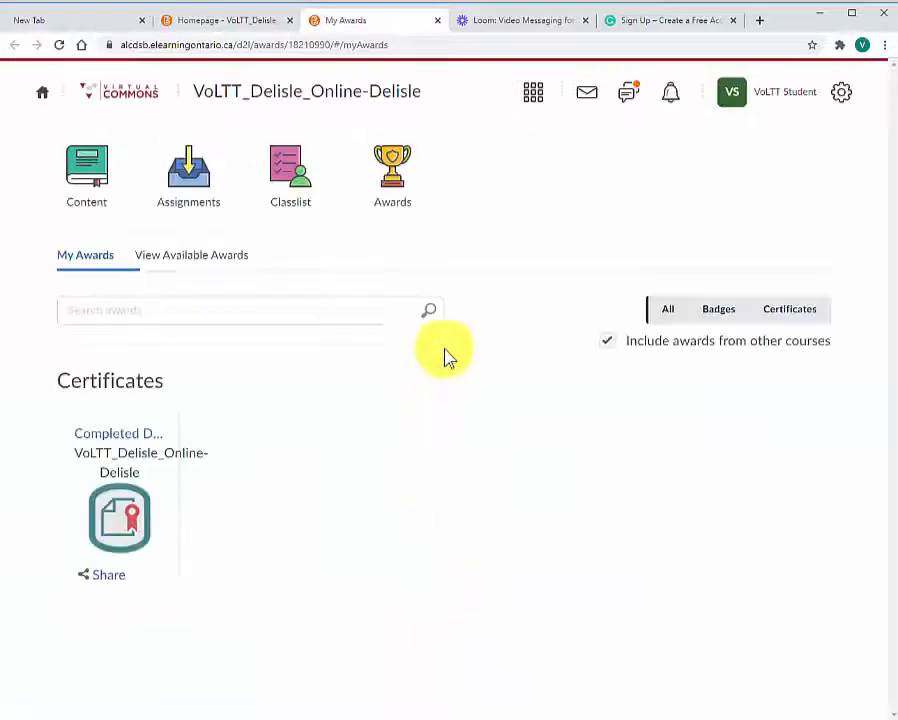
left_click(114, 529)
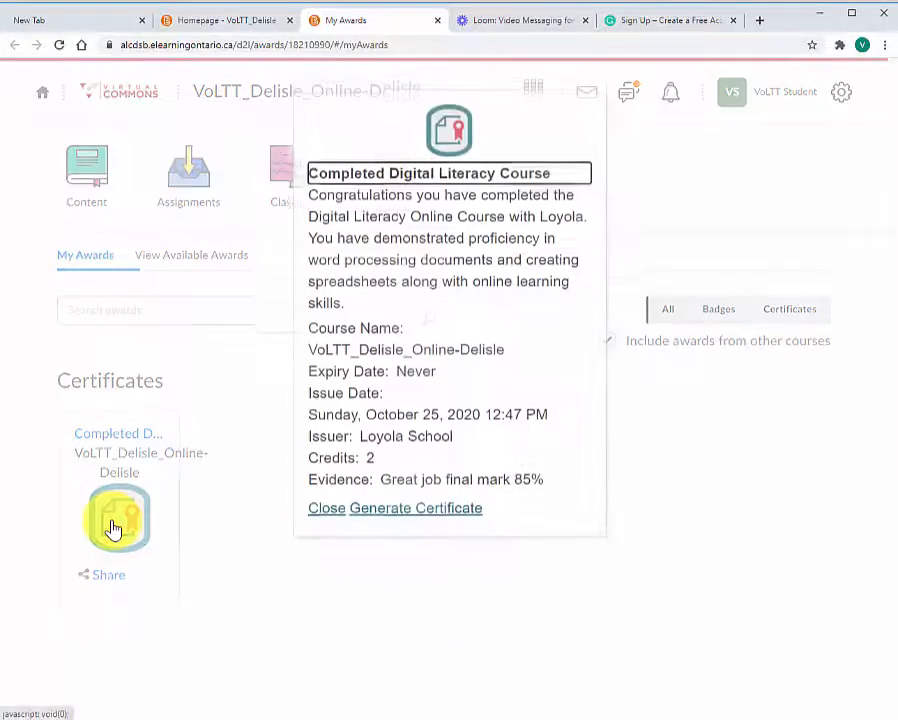
left_click(423, 514)
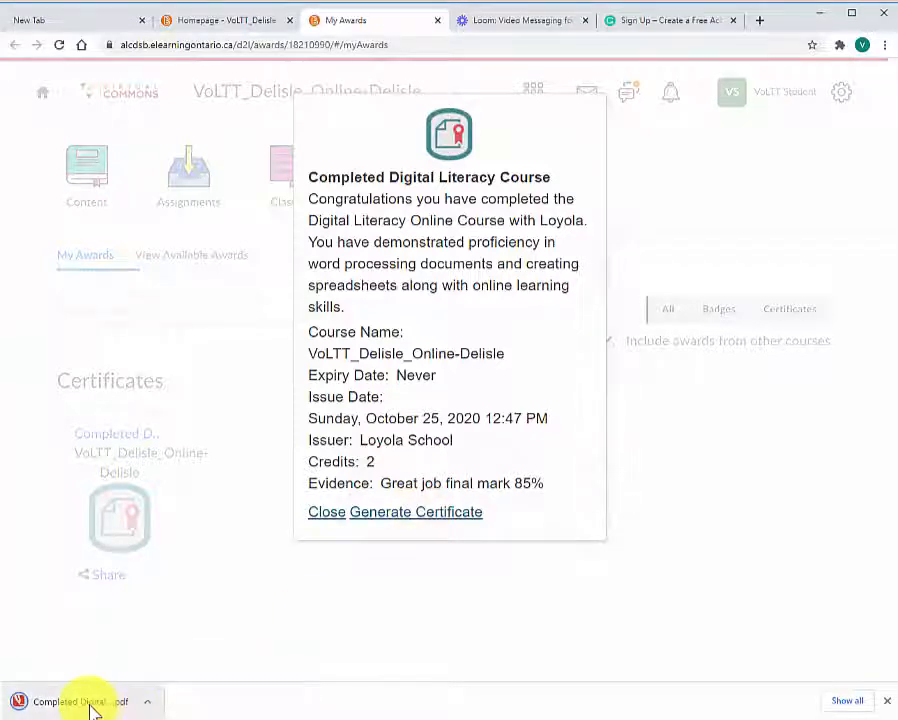
left_click(90, 702)
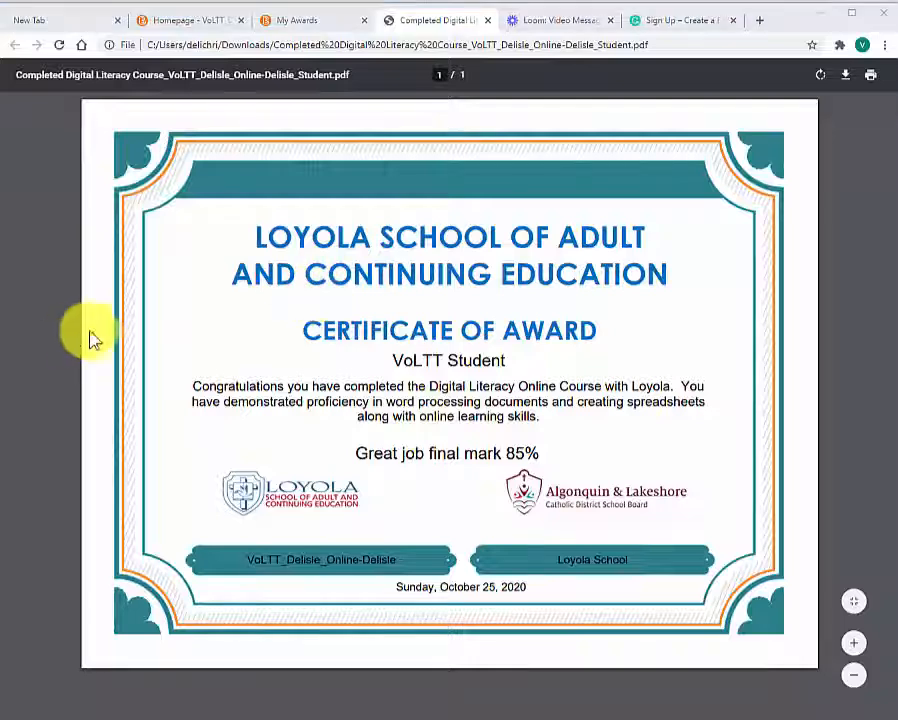
left_click(320, 28)
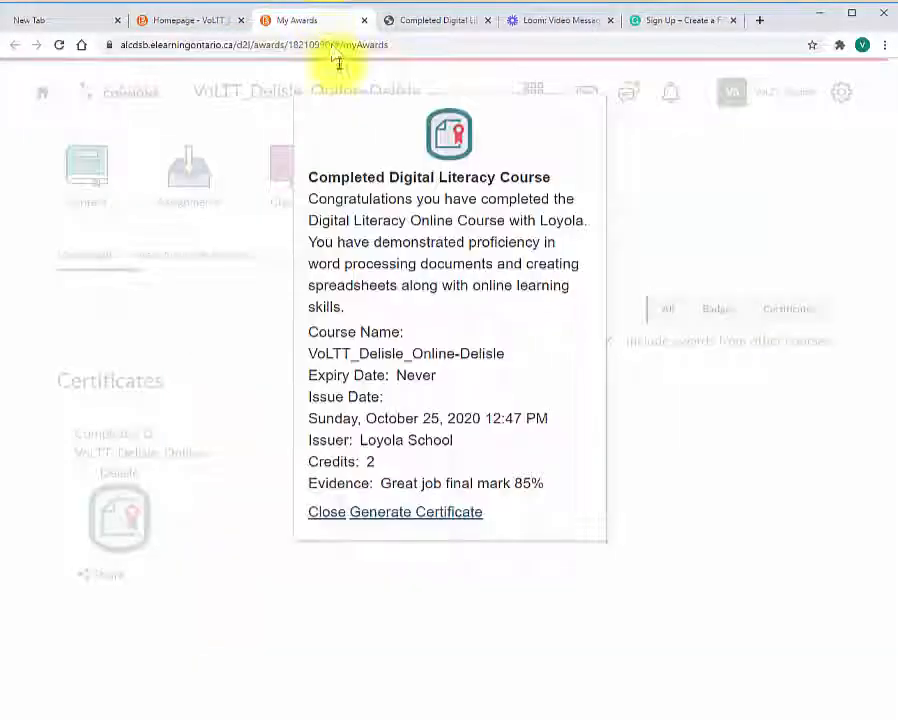
left_click(326, 512)
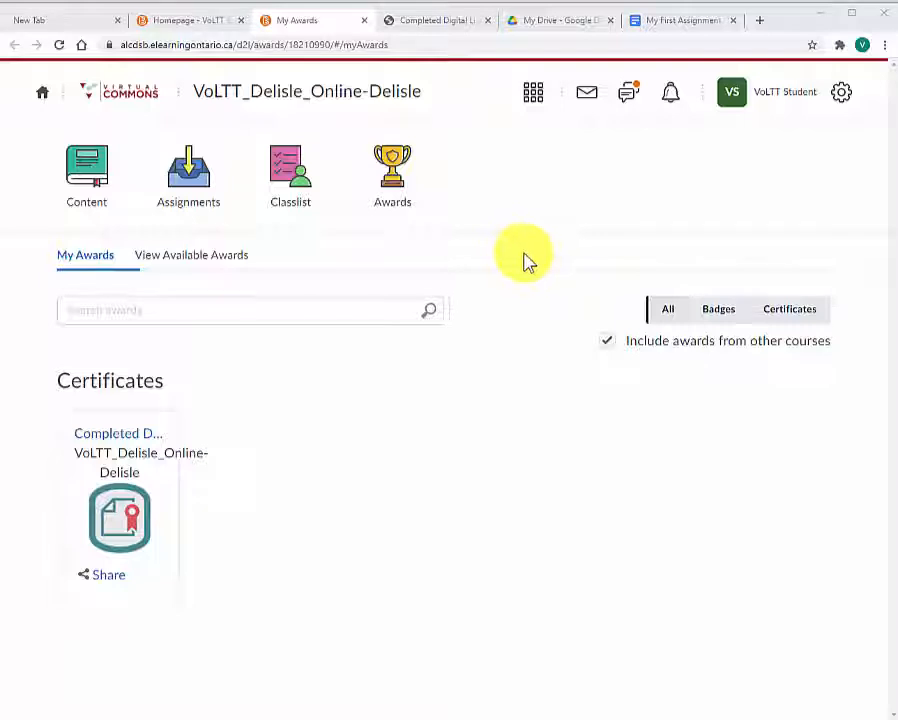
Step: Attach My First Assignment.pdf from Google Drive to the student's BoLTT Test assignment submission
left_click(184, 175)
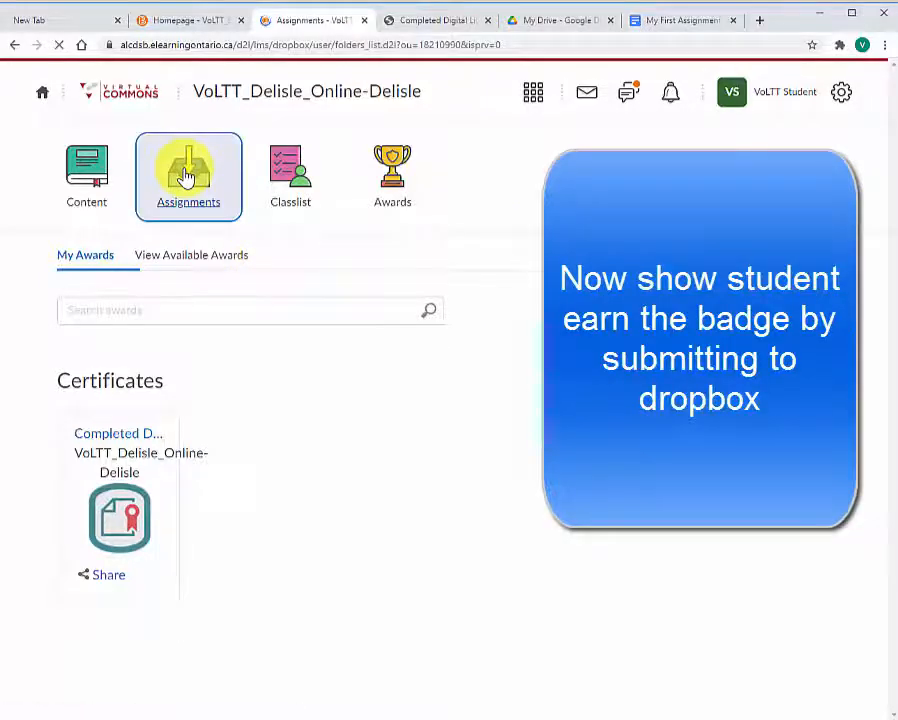
left_click(79, 448)
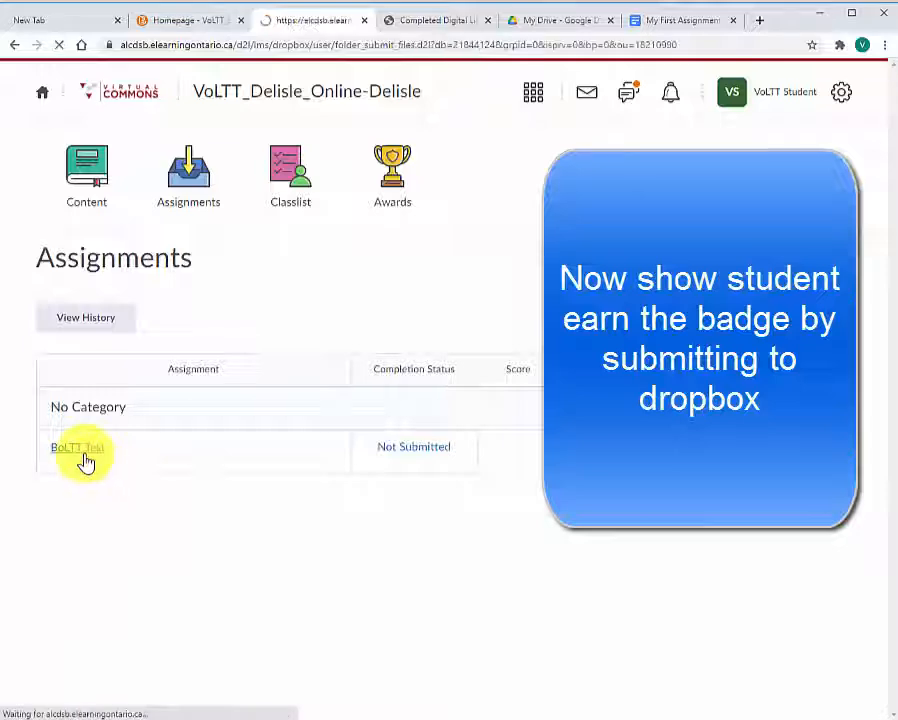
left_click(86, 502)
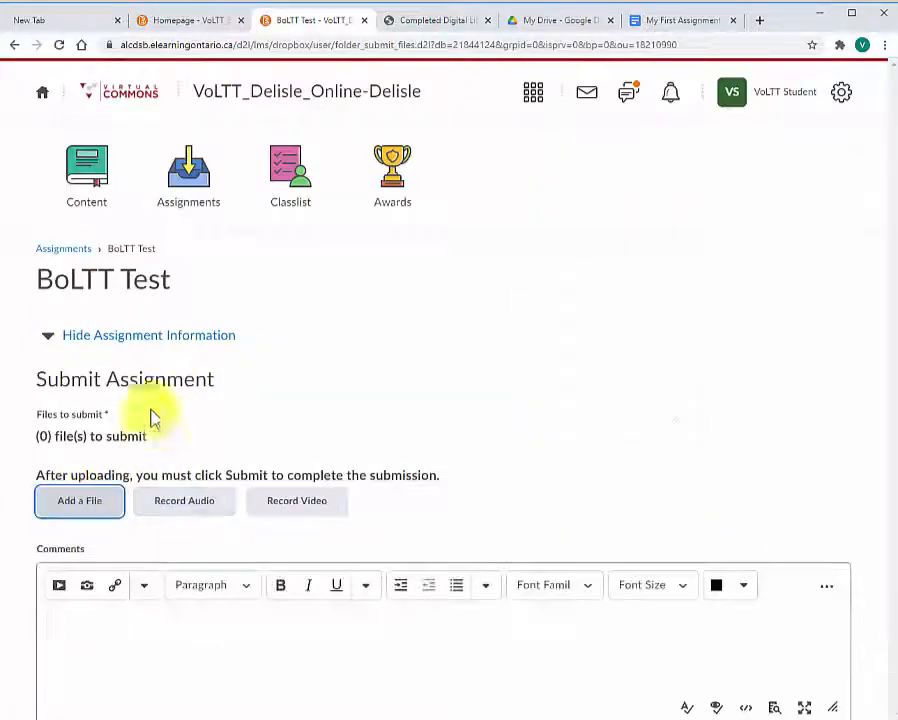
left_click(333, 338)
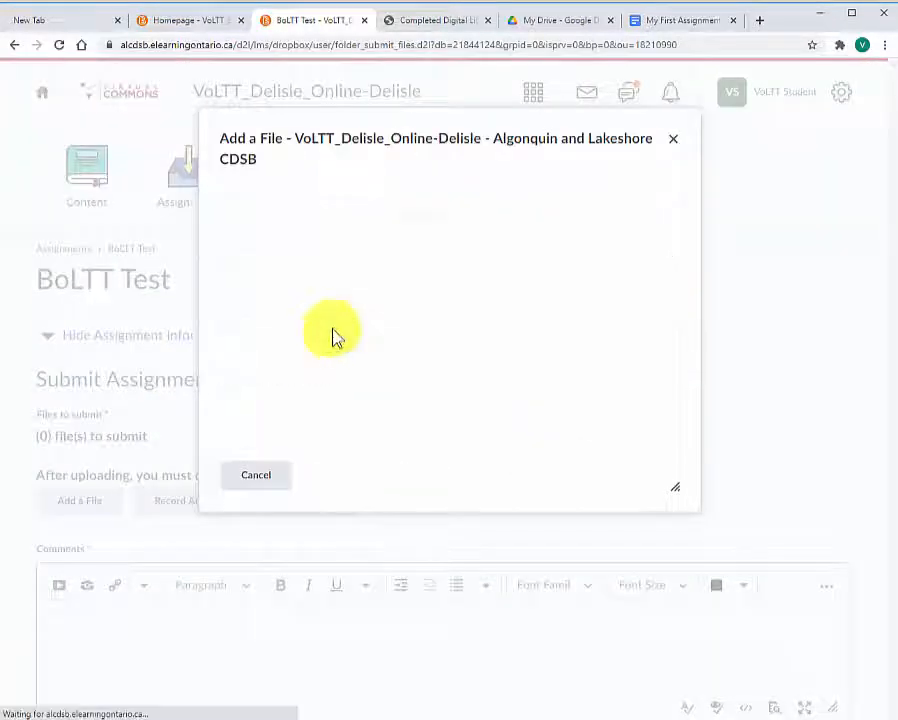
left_click(244, 396)
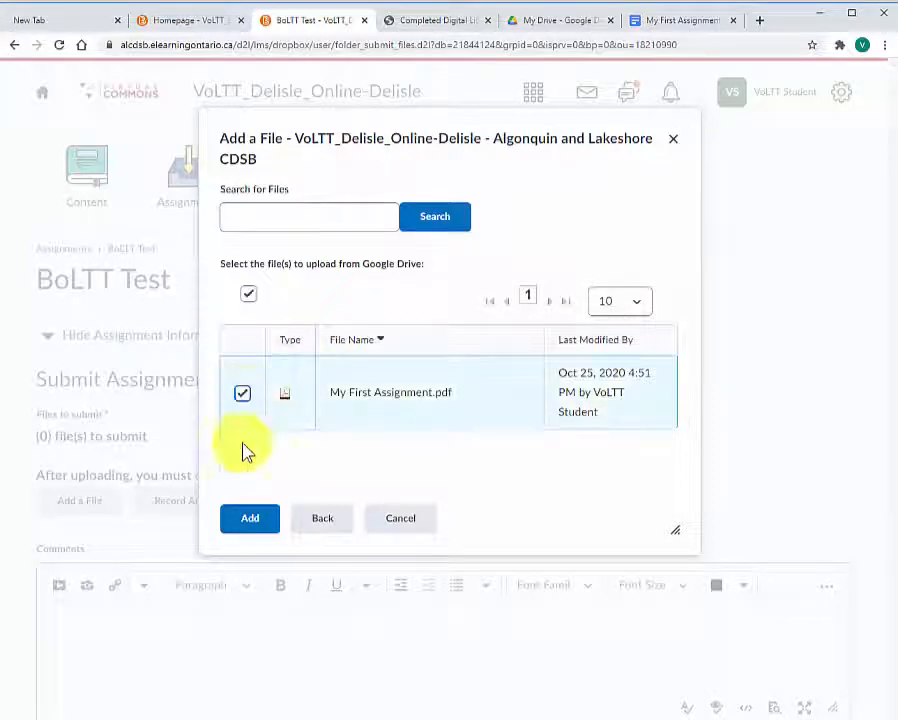
left_click(249, 524)
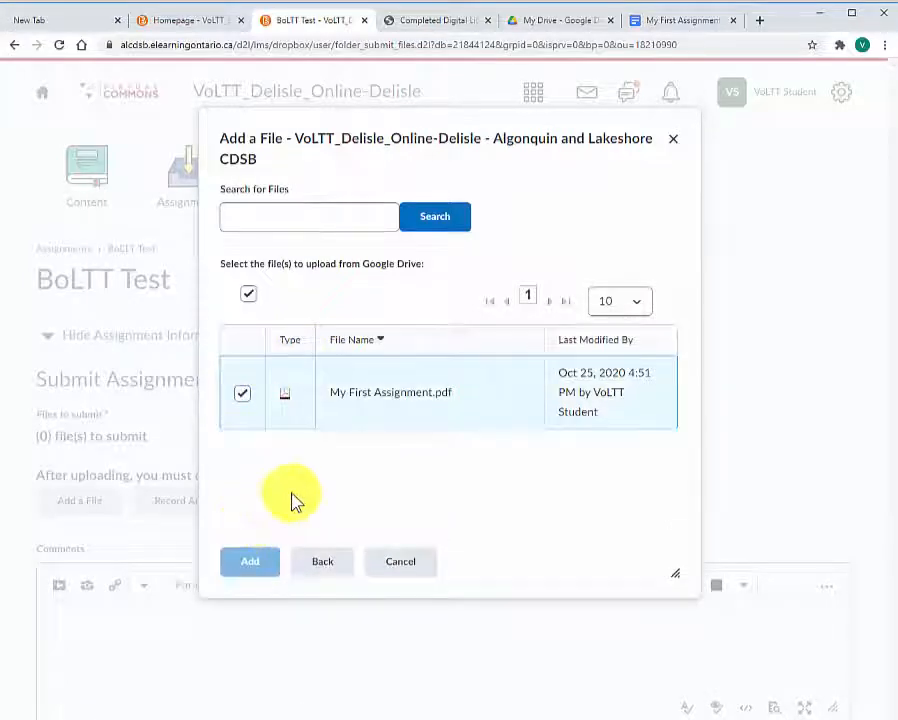
Step: Add the comment "I hope I get an award", submit the BoLTT Test assignment, and finish the submission review
scroll(134, 574, "down", 2)
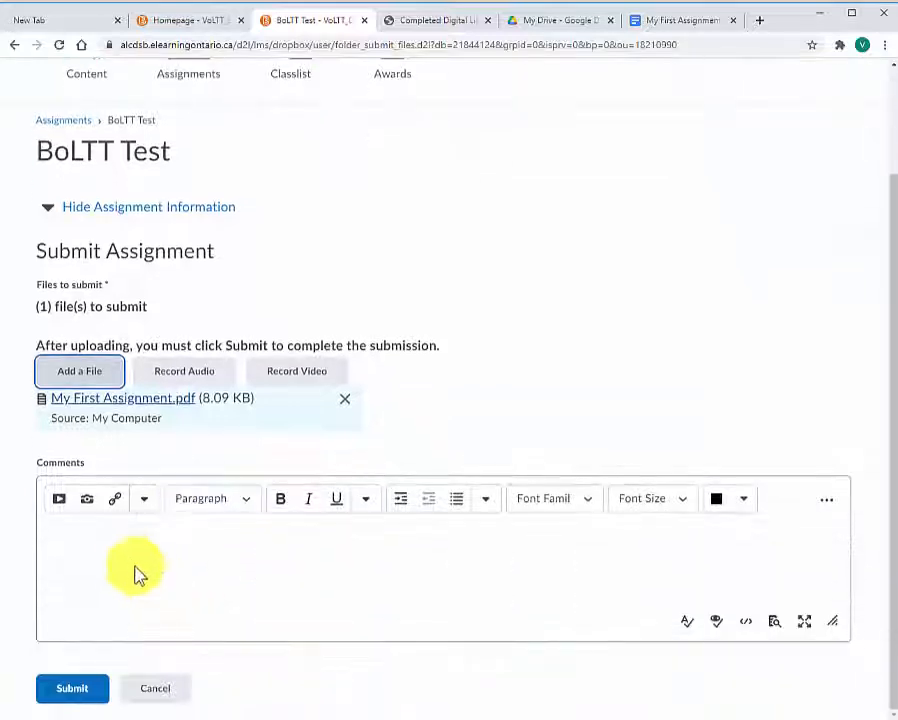
left_click(126, 566)
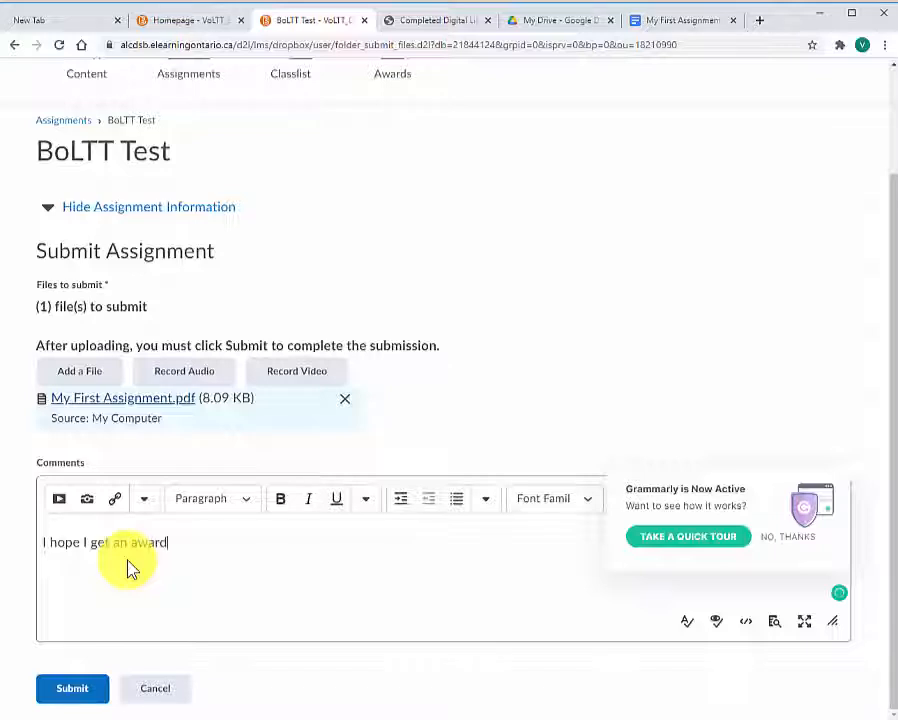
left_click(71, 696)
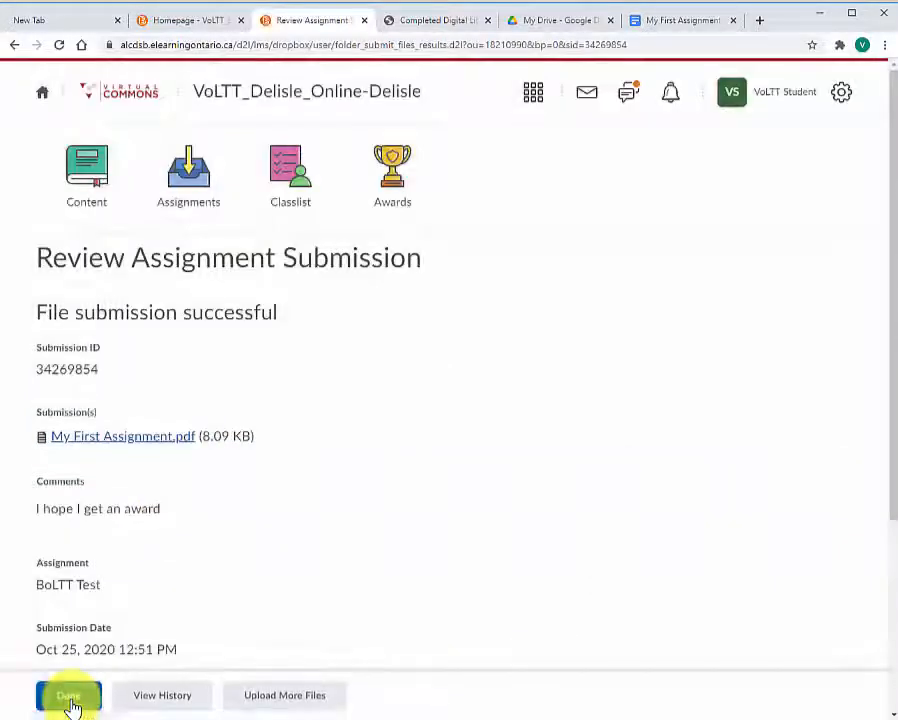
left_click(69, 697)
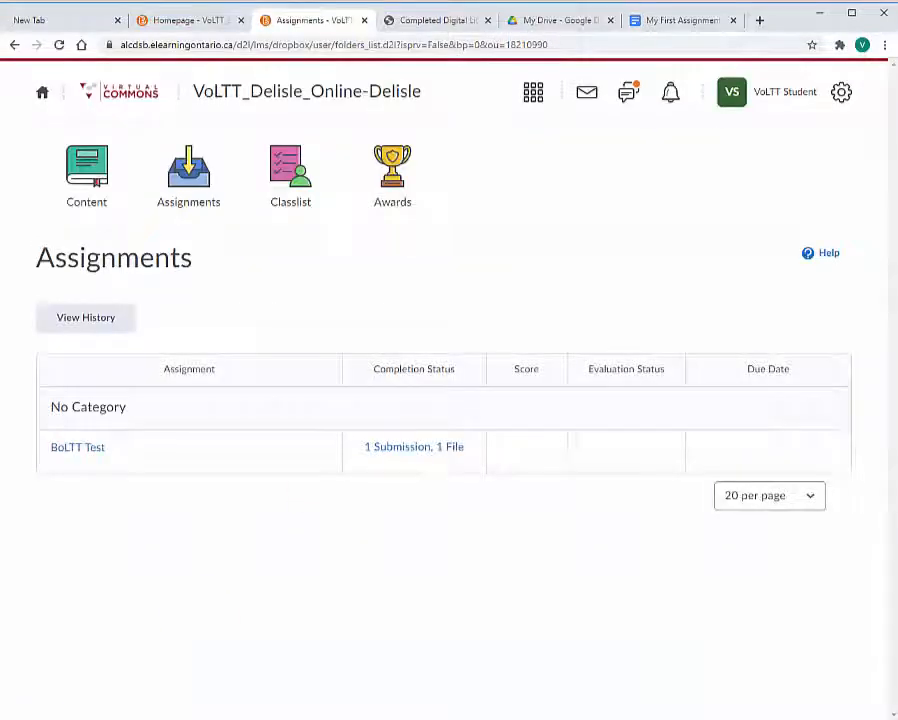
Step: Return to the course homepage, view the student's awards, and open the details of the "Way to get started!" badge
left_click(327, 97)
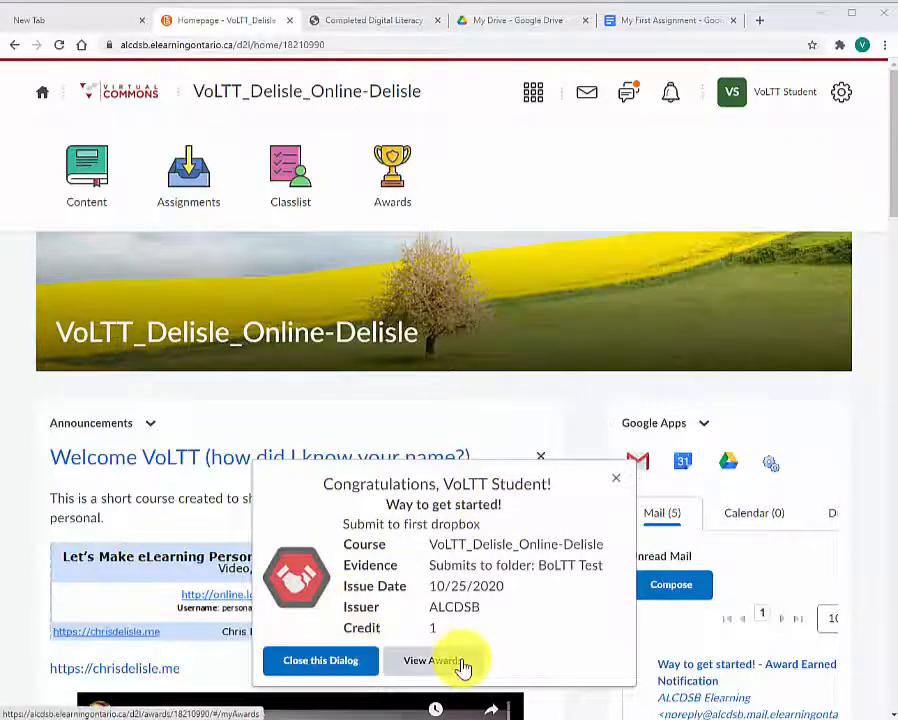
left_click(463, 667)
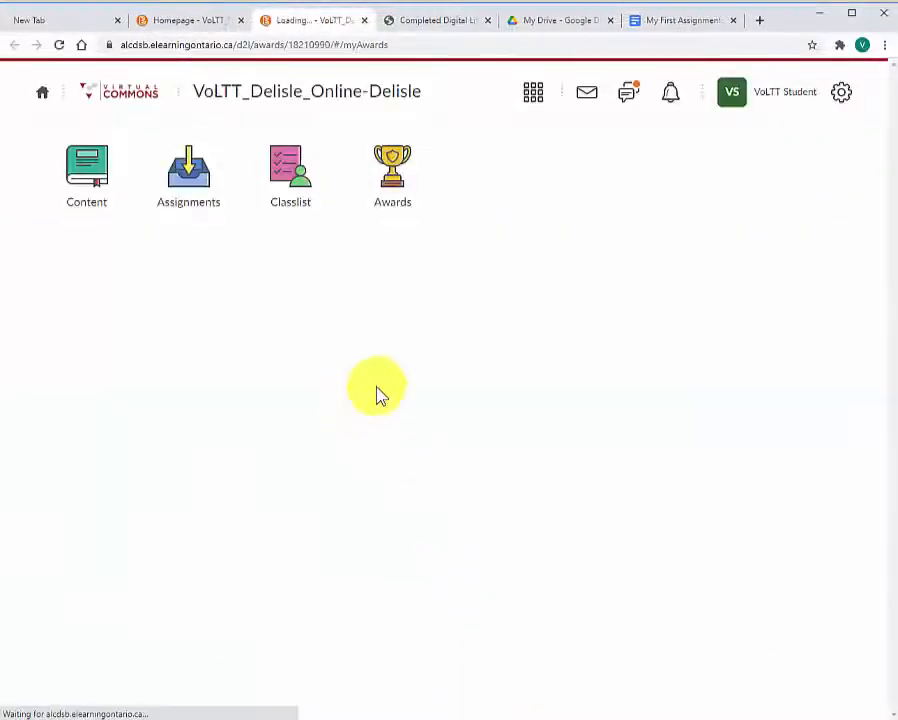
scroll(420, 445, "down", 2)
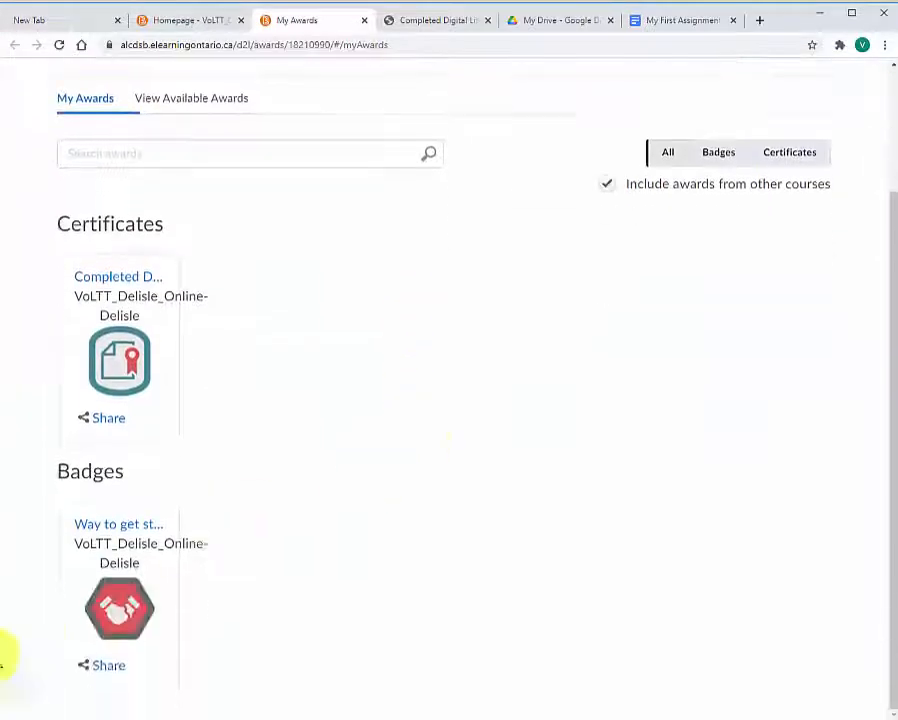
left_click(126, 618)
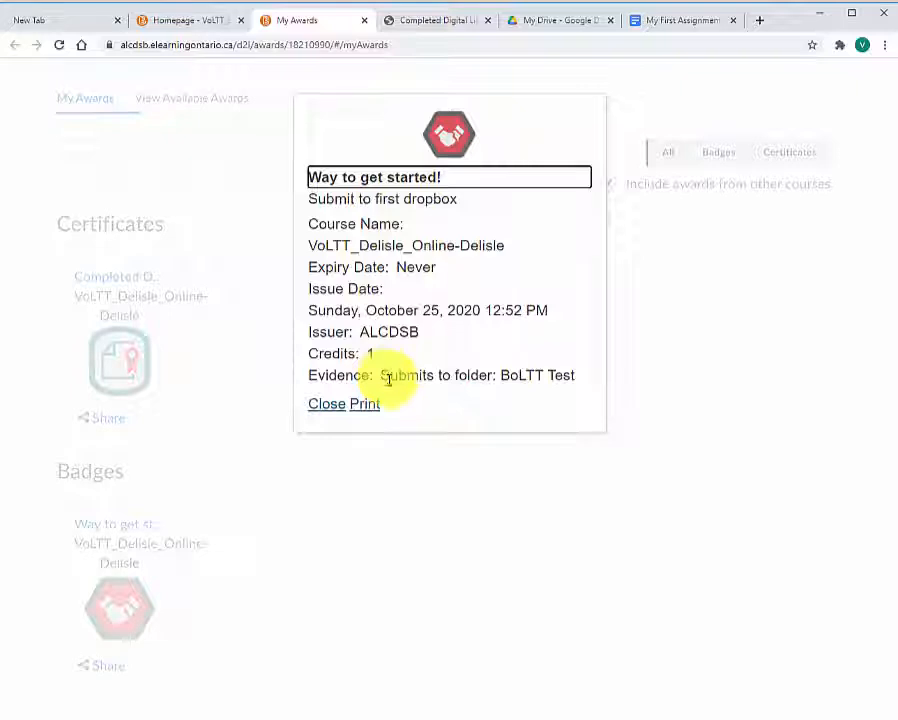
Step: Close the award details of the "Way to get started!" badge on the student's My Awards page
left_click(327, 405)
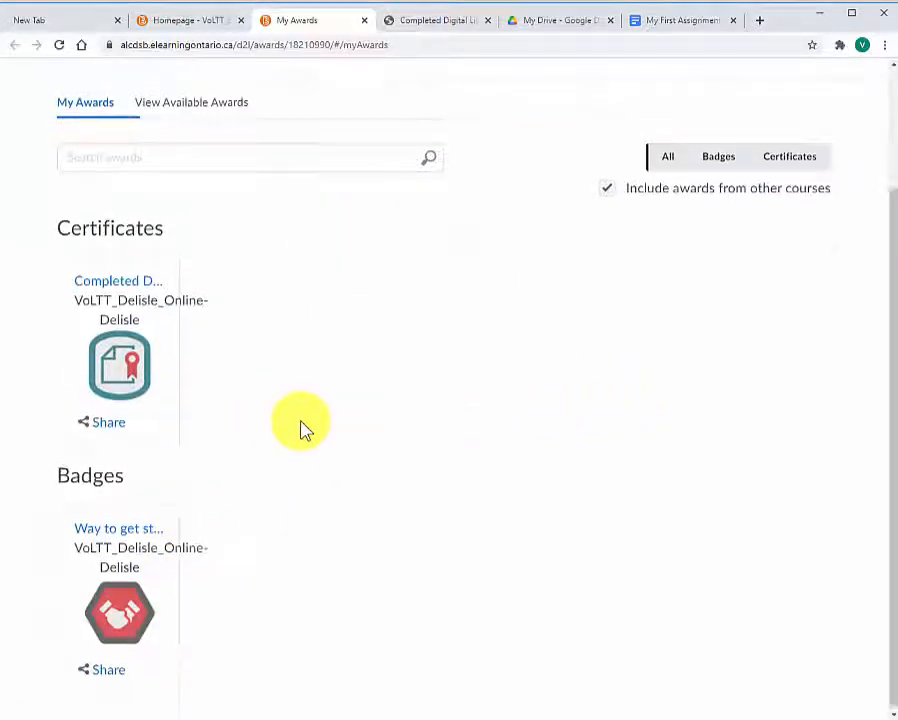
scroll(305, 428, "up", 2)
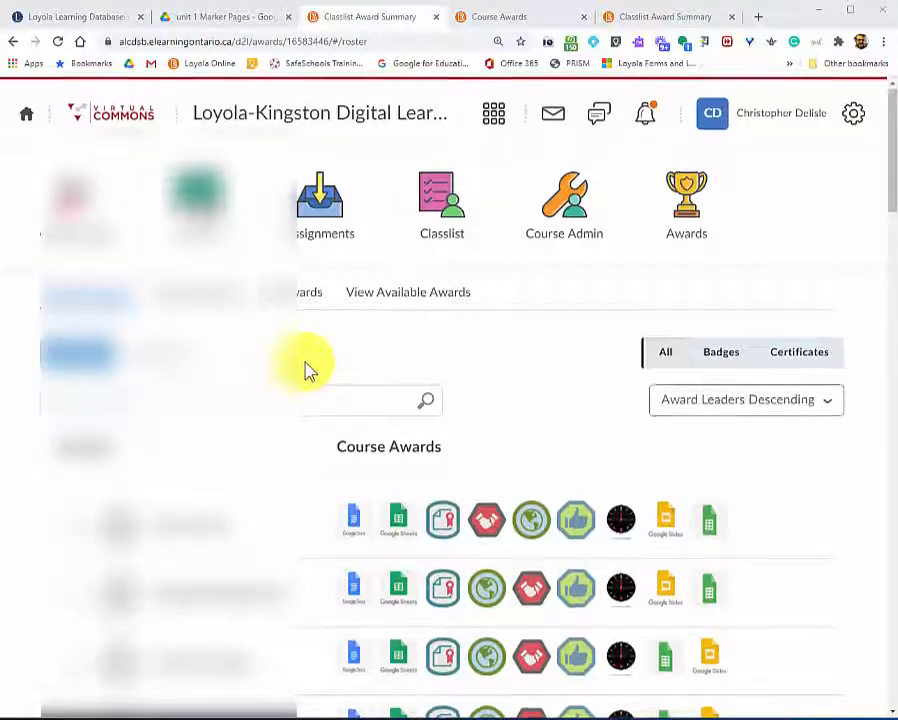
Step: Examine which course awards each student has earned in the Classlist Award Summary of the Loyola-Kingston digital learning course
scroll(306, 372, "down", 1)
scroll(320, 453, "down", 3)
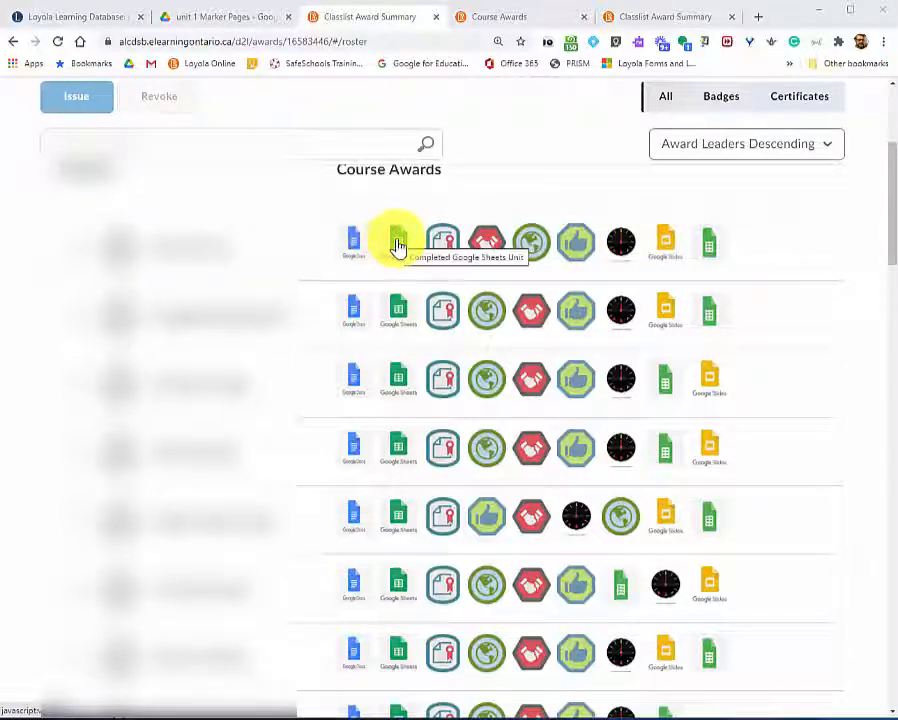
scroll(518, 287, "down", 1)
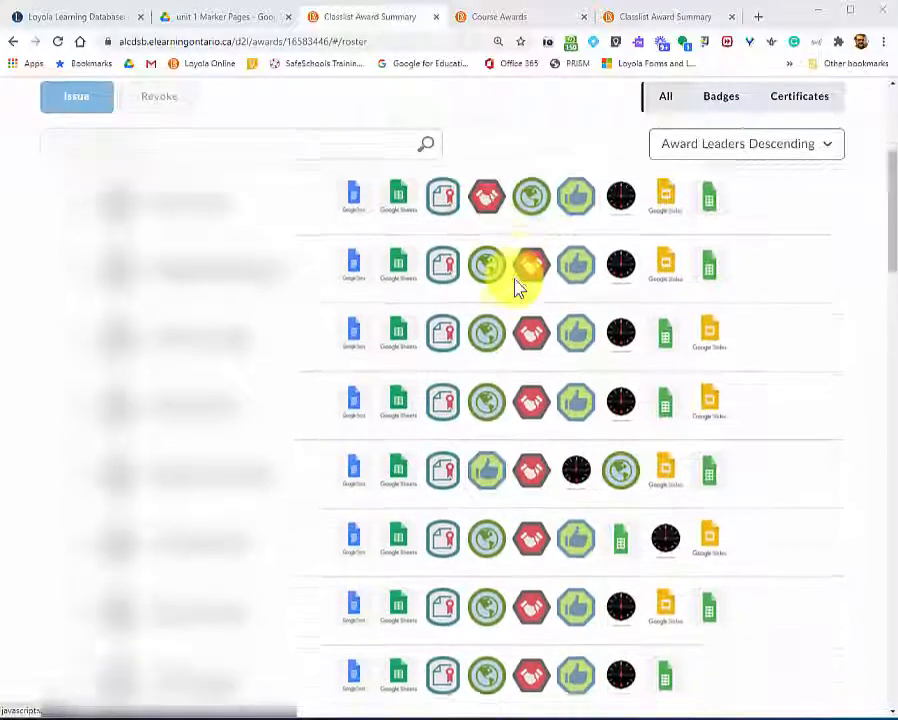
scroll(518, 287, "down", 5)
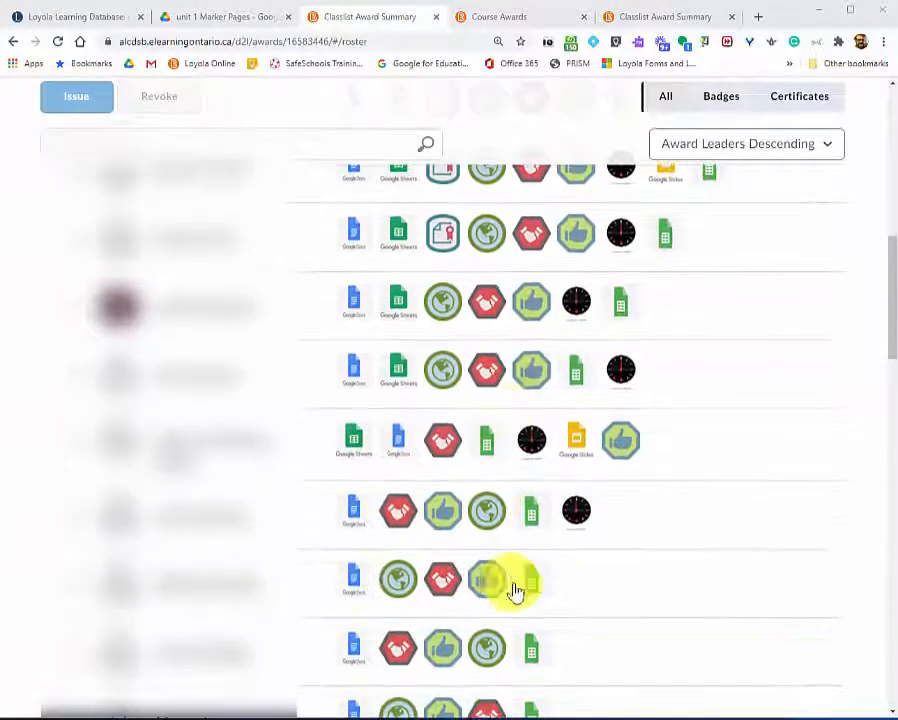
scroll(536, 524, "down", 3)
scroll(492, 524, "up", 6)
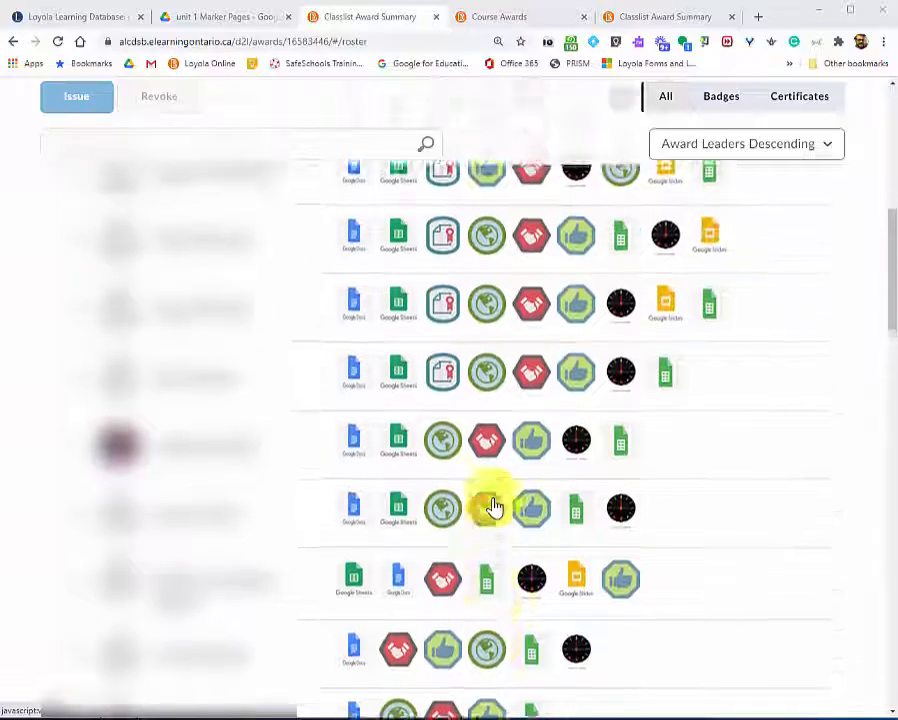
scroll(492, 508, "up", 10)
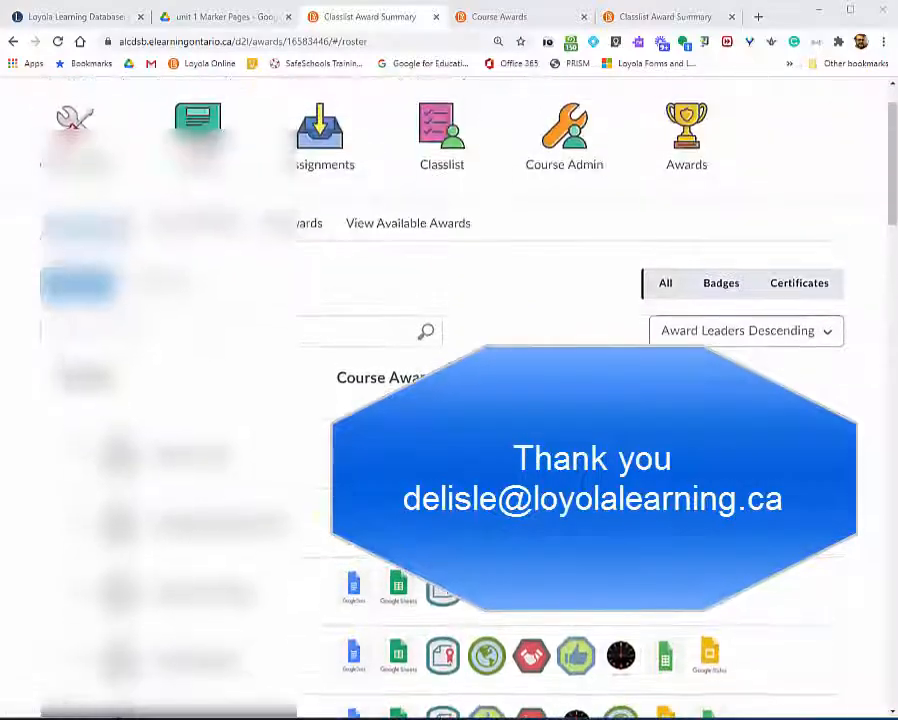